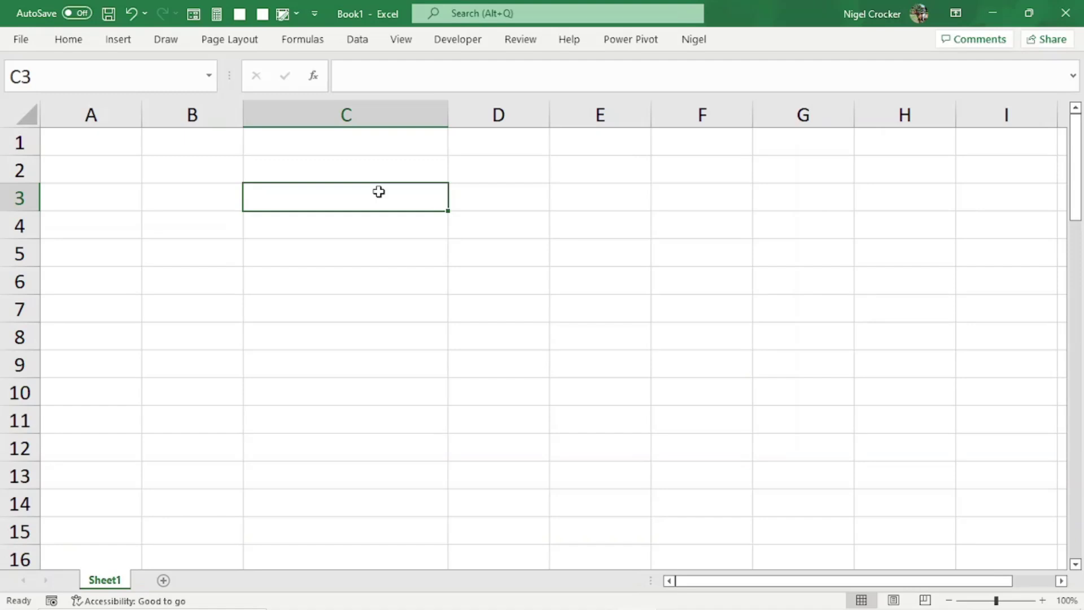
Apply the 14-Mar-2012 Date format to cell C3 in Format Cells.
key(ctrl+1)
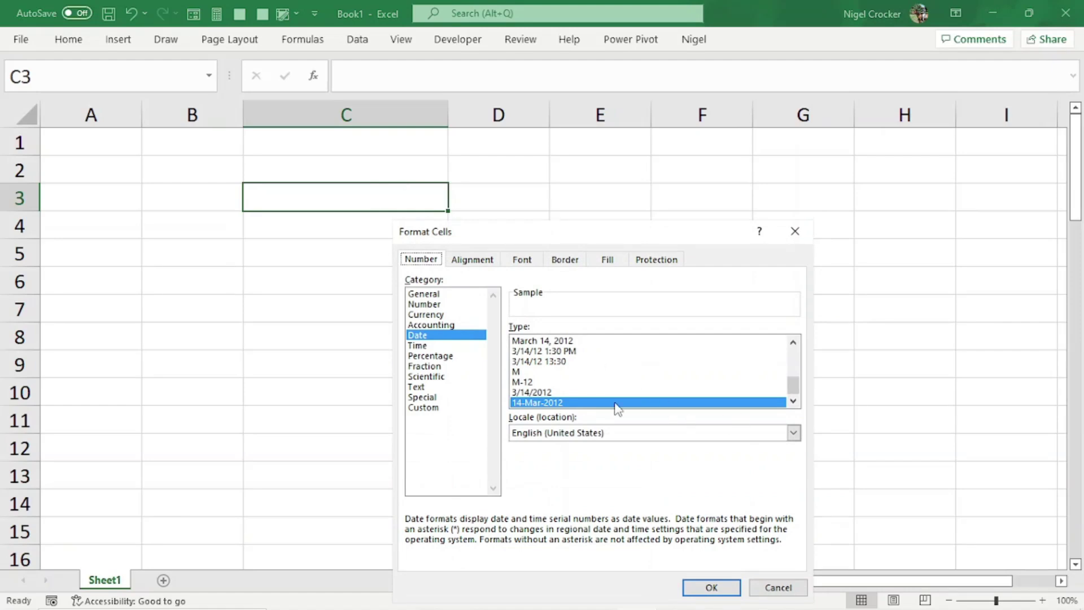
click(710, 587)
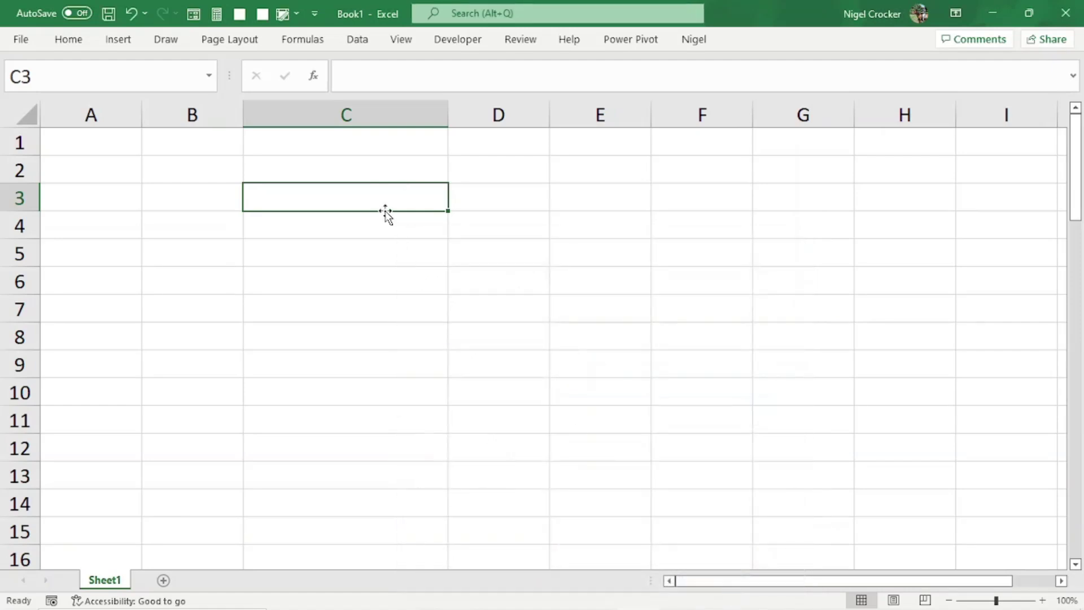
Enter =RANDBETWEEN(DATE(2000,1,1),DATE(2023,5,24)) in C3, which shows 21-Mar-2004.
text(=RA)
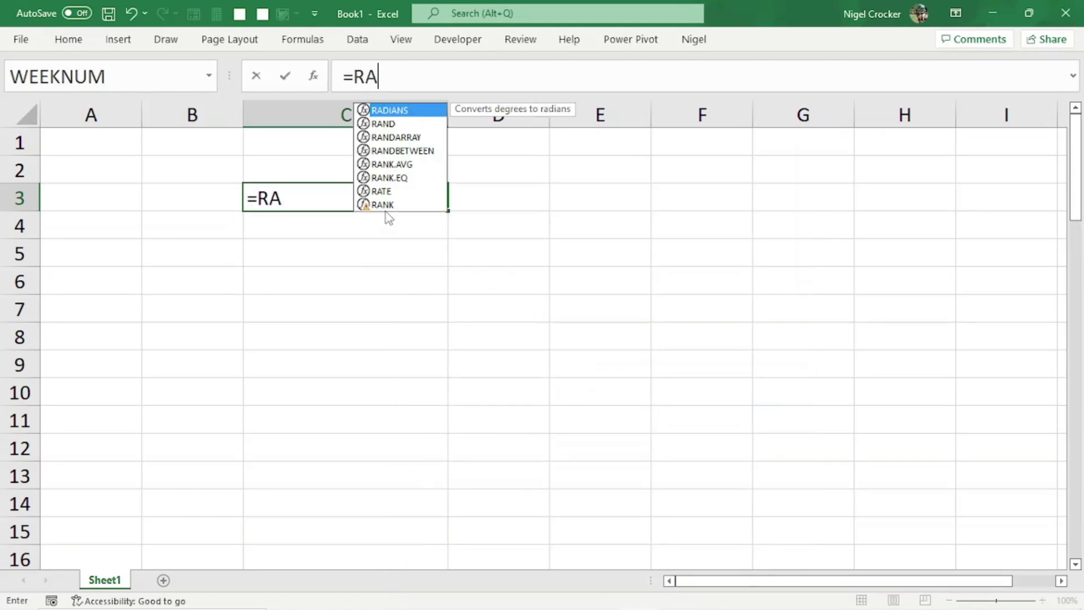
text(N)
double_click(423, 138)
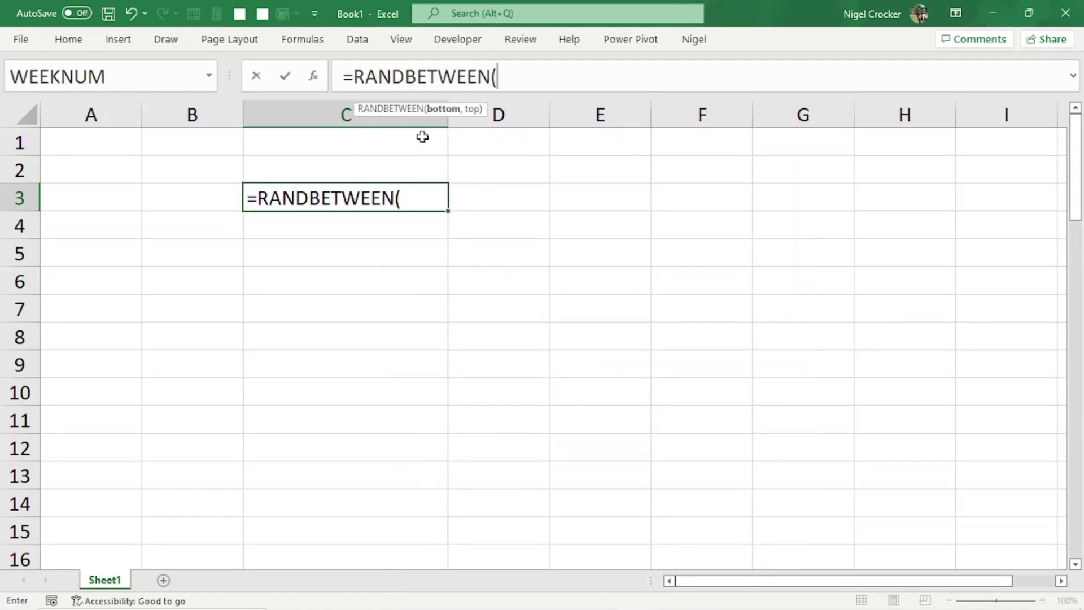
text(DATE)
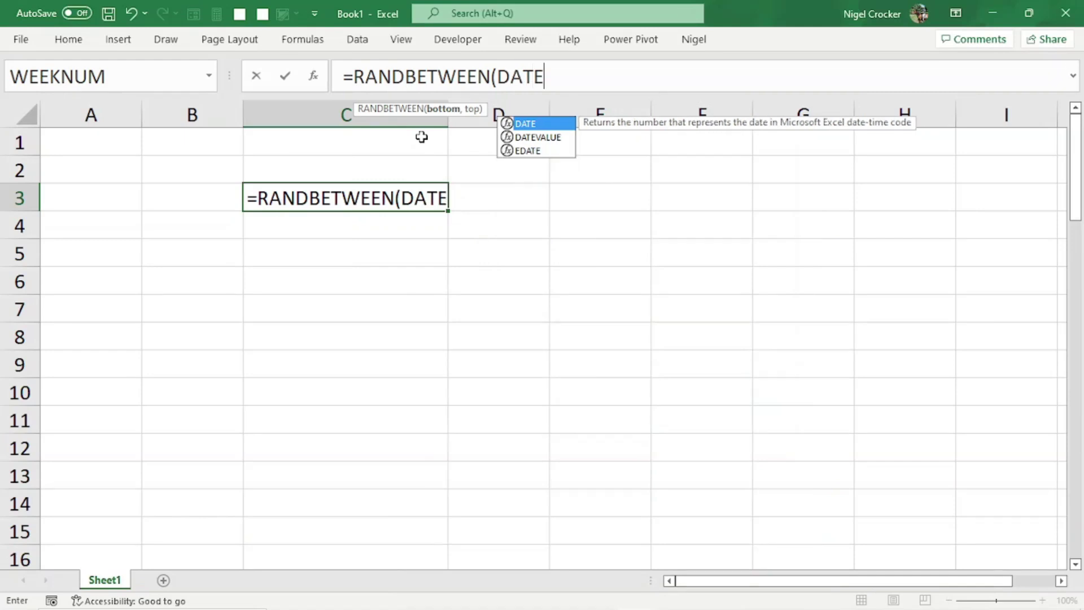
double_click(527, 124)
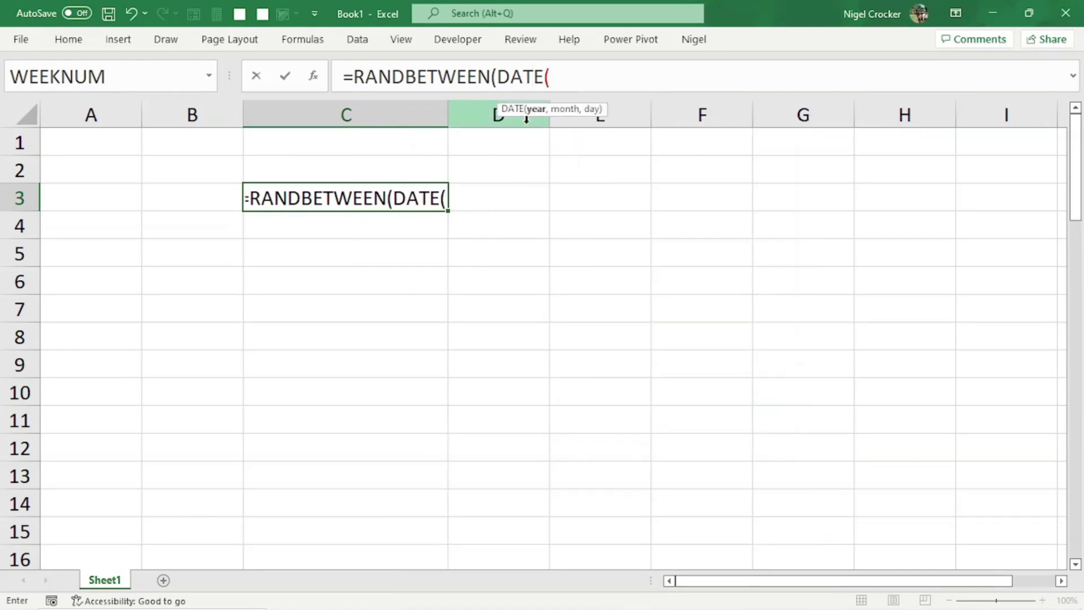
text(2000,1)
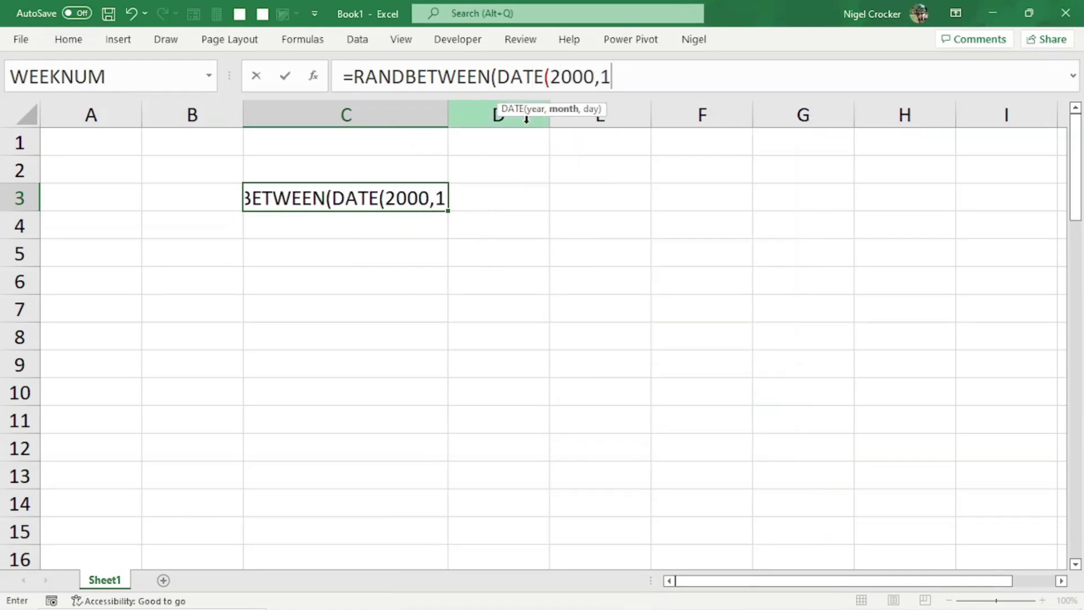
text(,1))
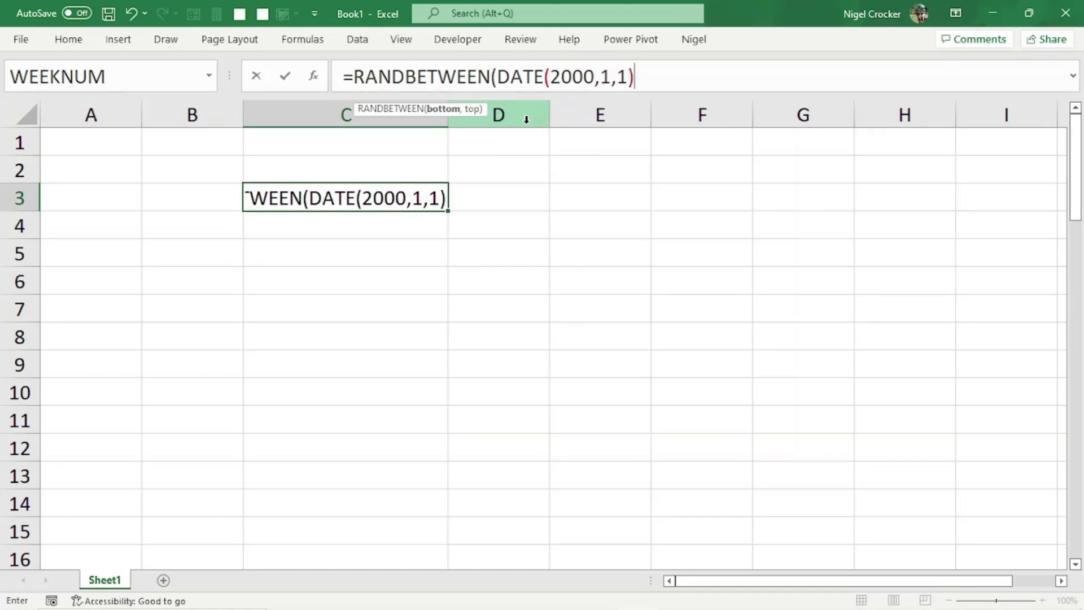
text(,(DAT)
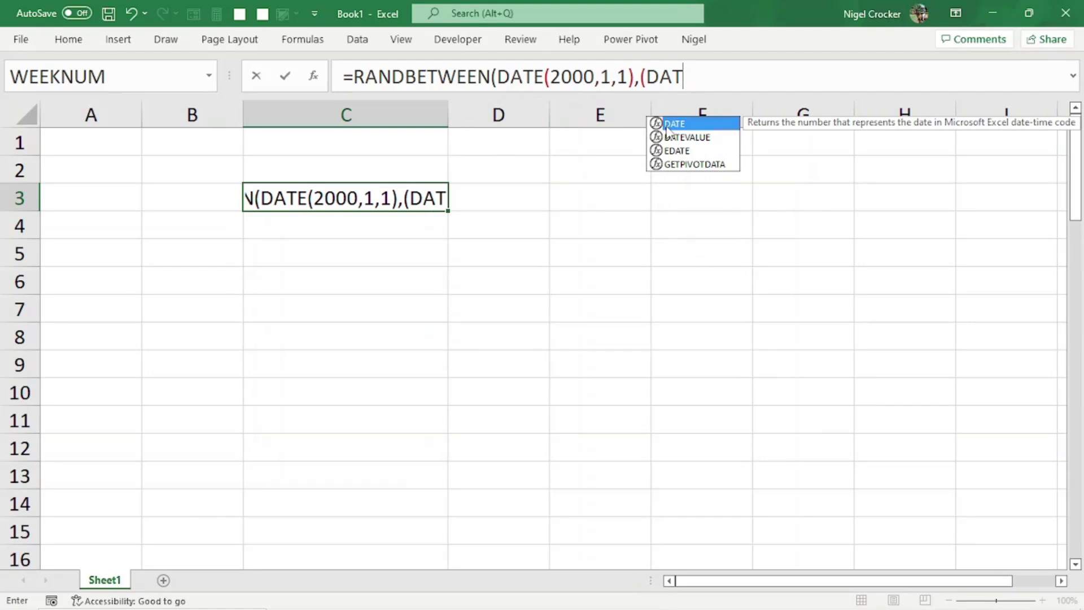
double_click(669, 124)
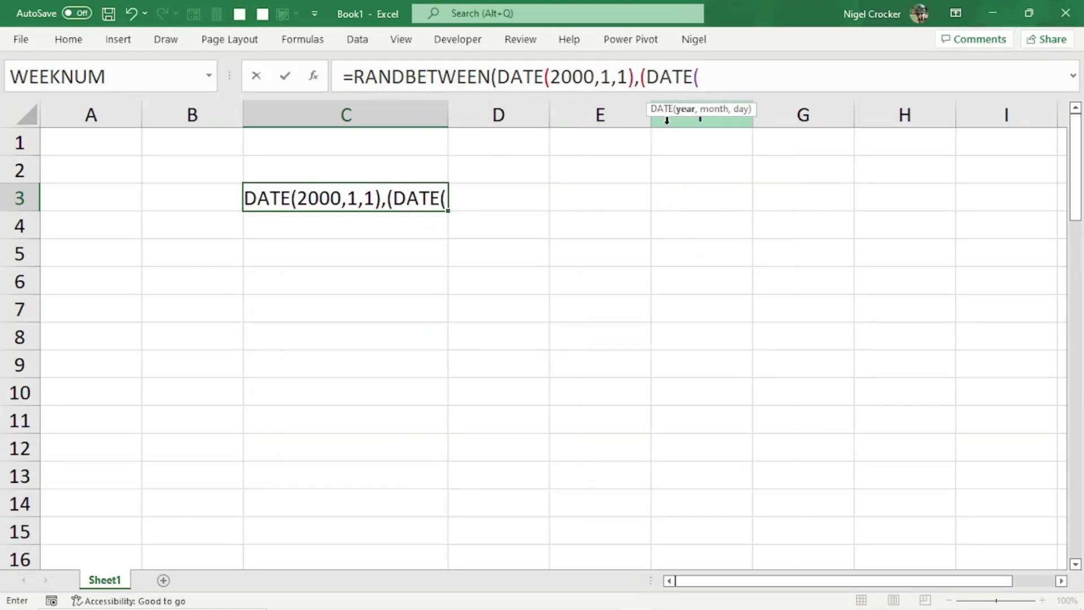
text(2023,)
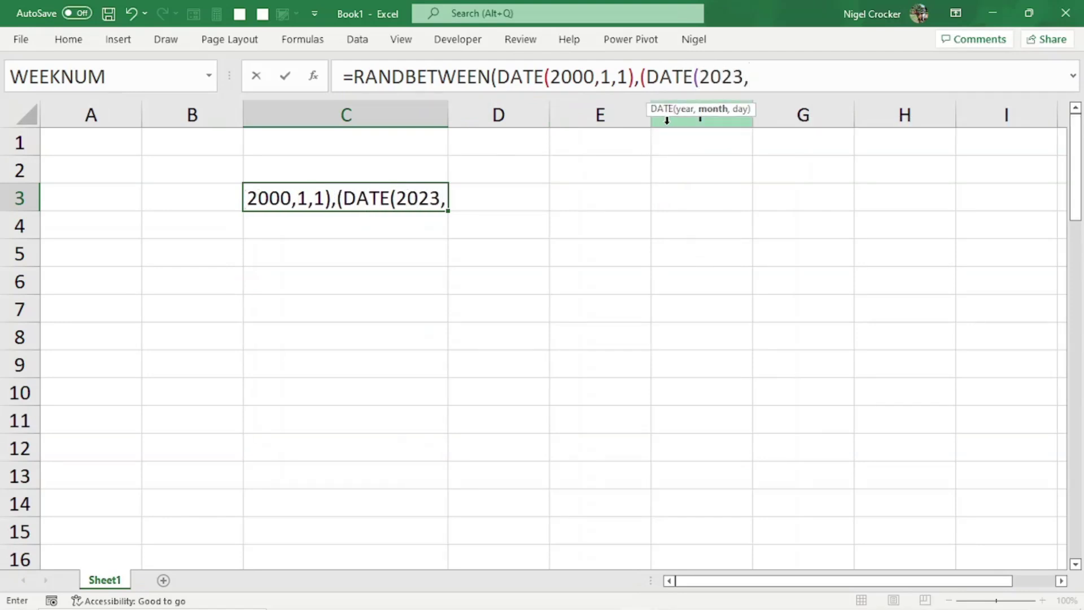
text(5,24)
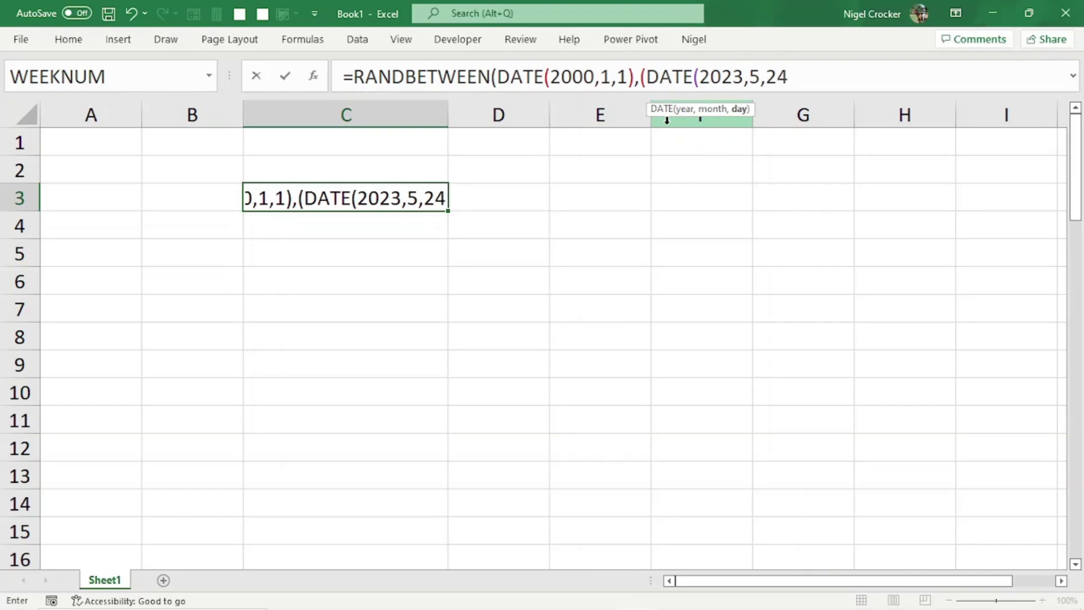
text())
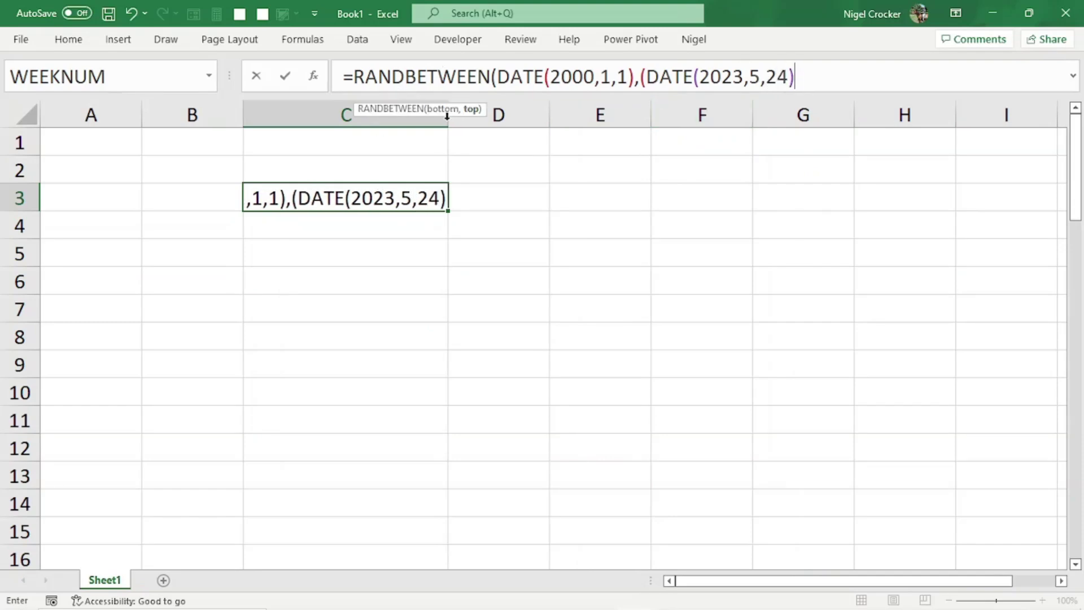
text())
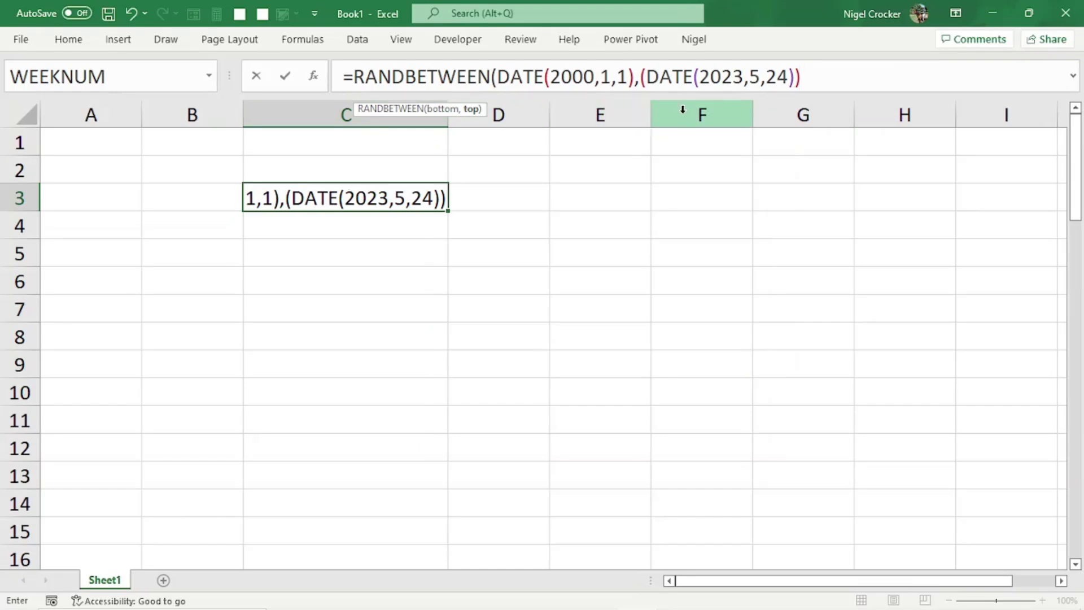
text())
key(Return)
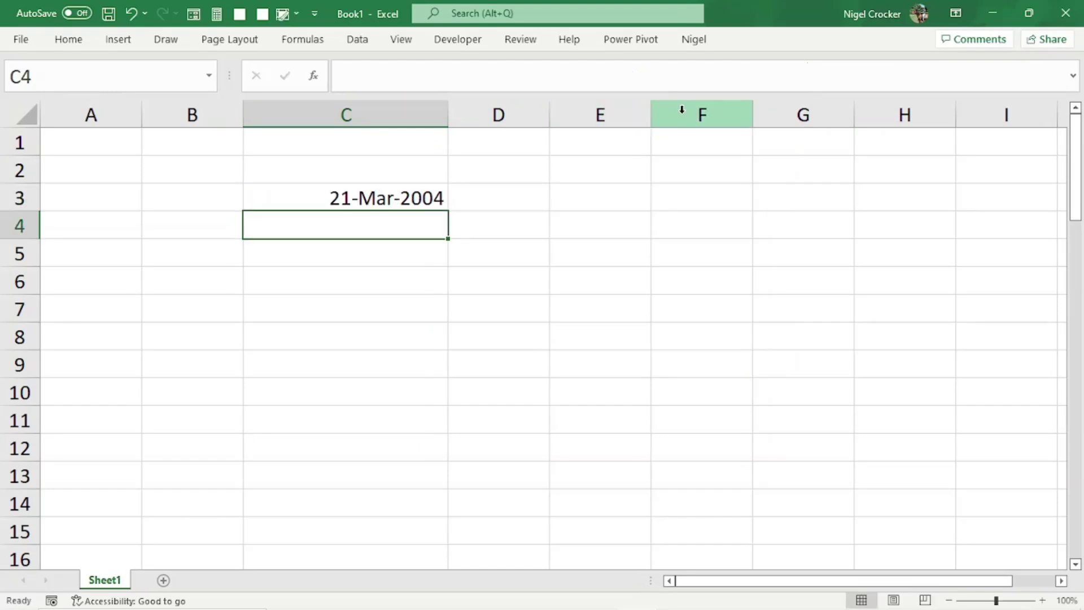
Convert cell C3 with the random date into an Excel table.
click(412, 197)
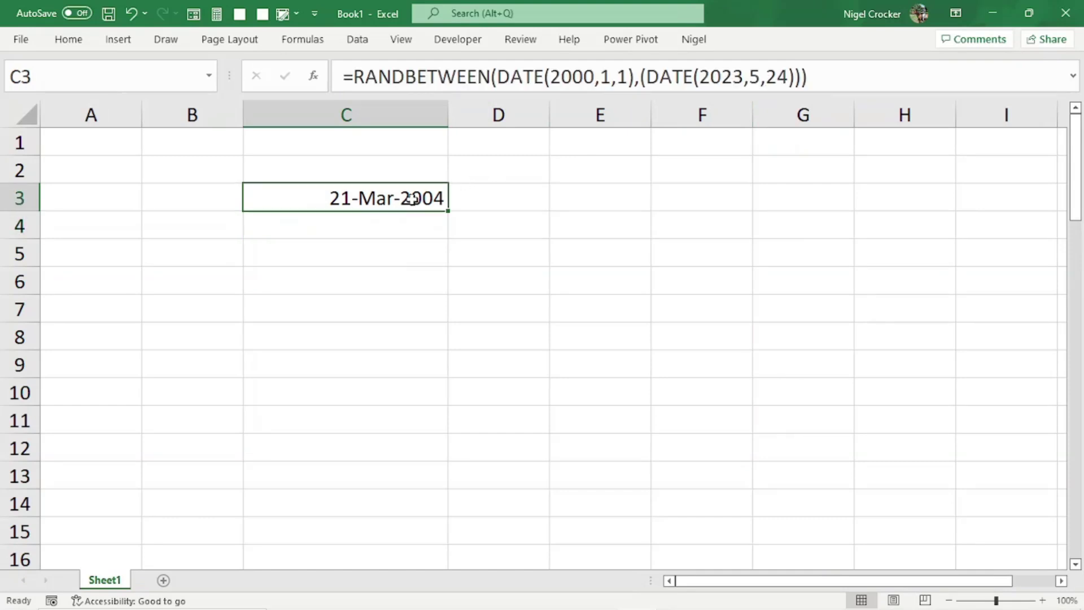
key(ctrl+t)
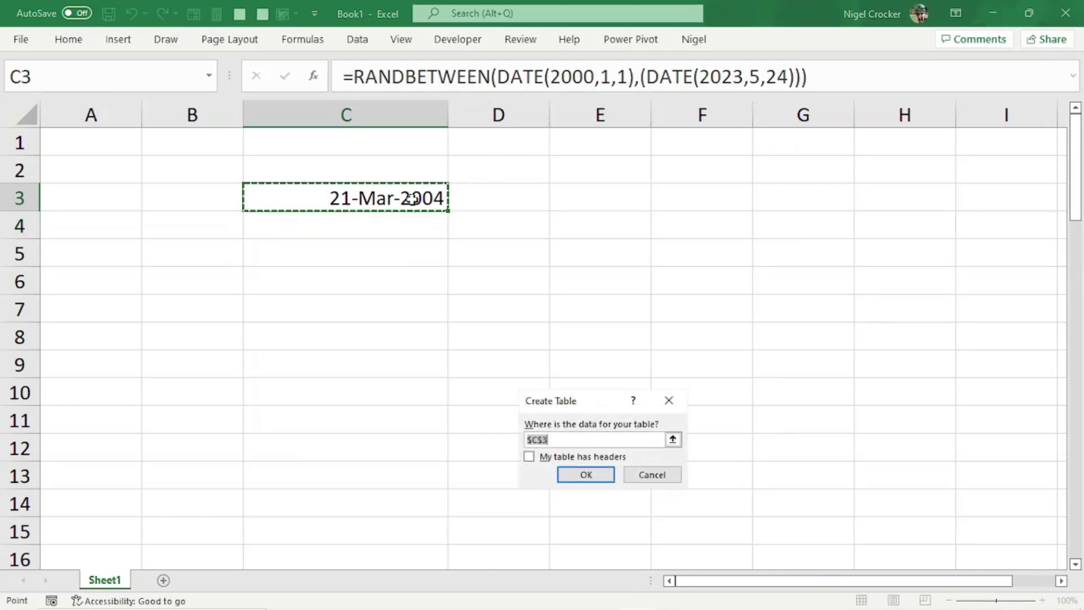
click(580, 477)
Fill the random date formula down the column to row 51.
click(404, 225)
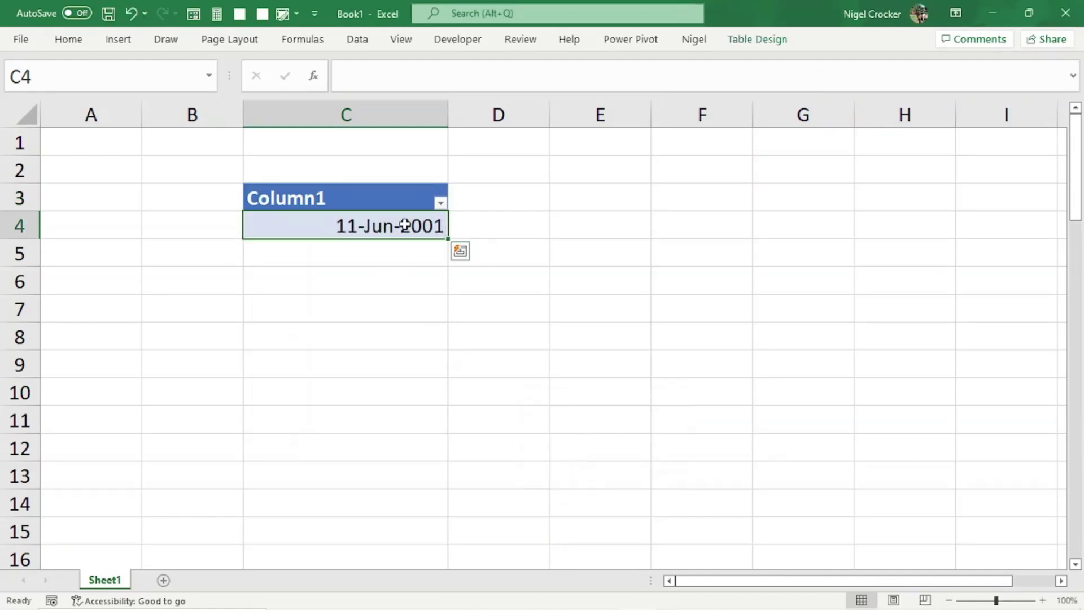
mouse_move(447, 239)
mouse_down()
mouse_move(418, 591)
mouse_move(367, 516)
mouse_up()
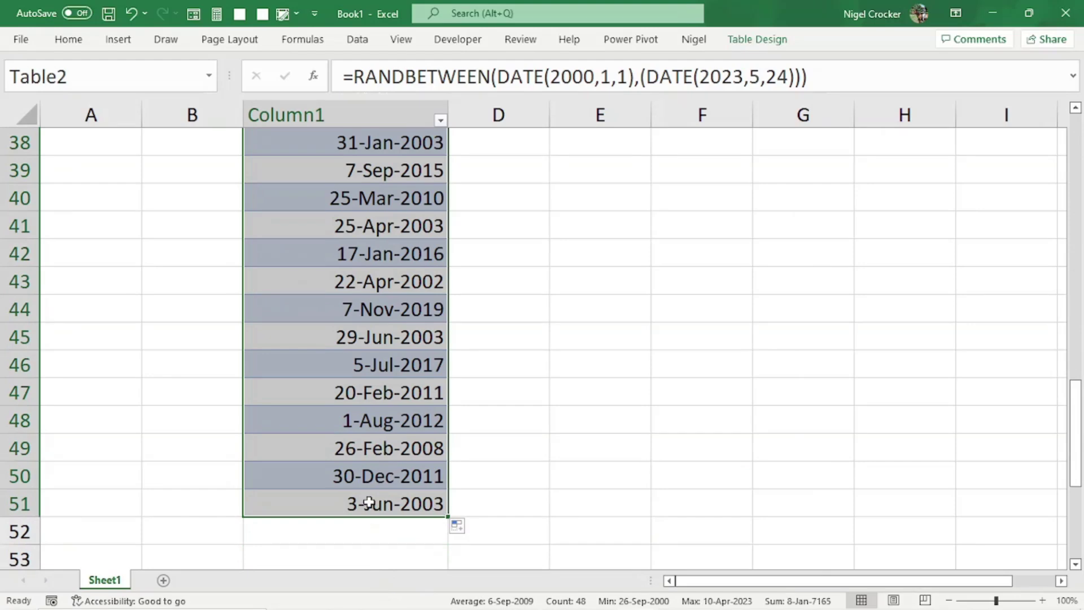
scroll(380, 471, up, 6)
scroll(381, 469, up, 7)
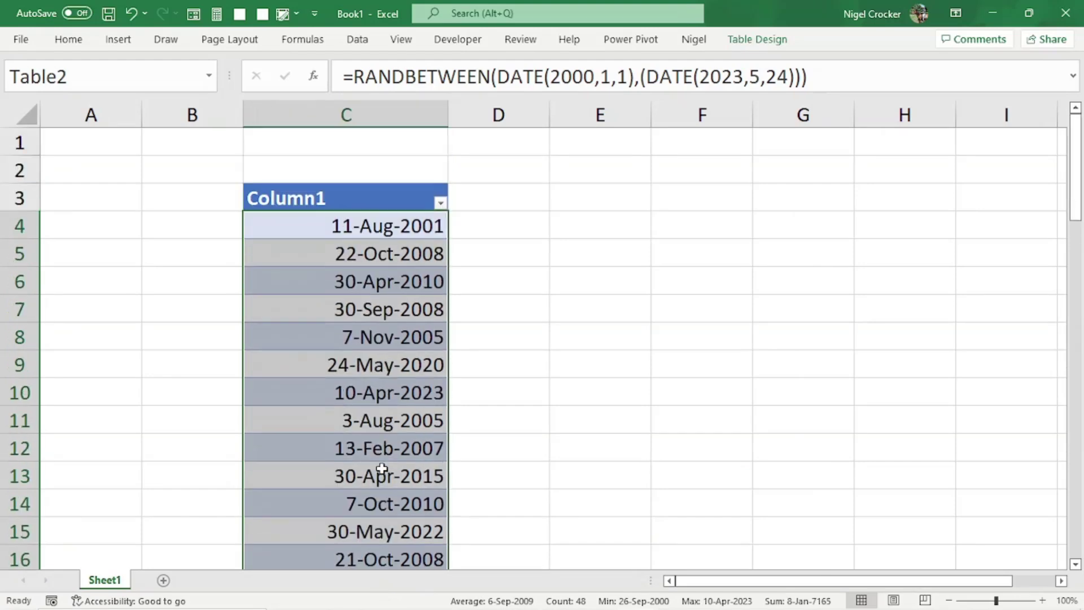
Rename the table's Column1 header to 'date'.
click(382, 226)
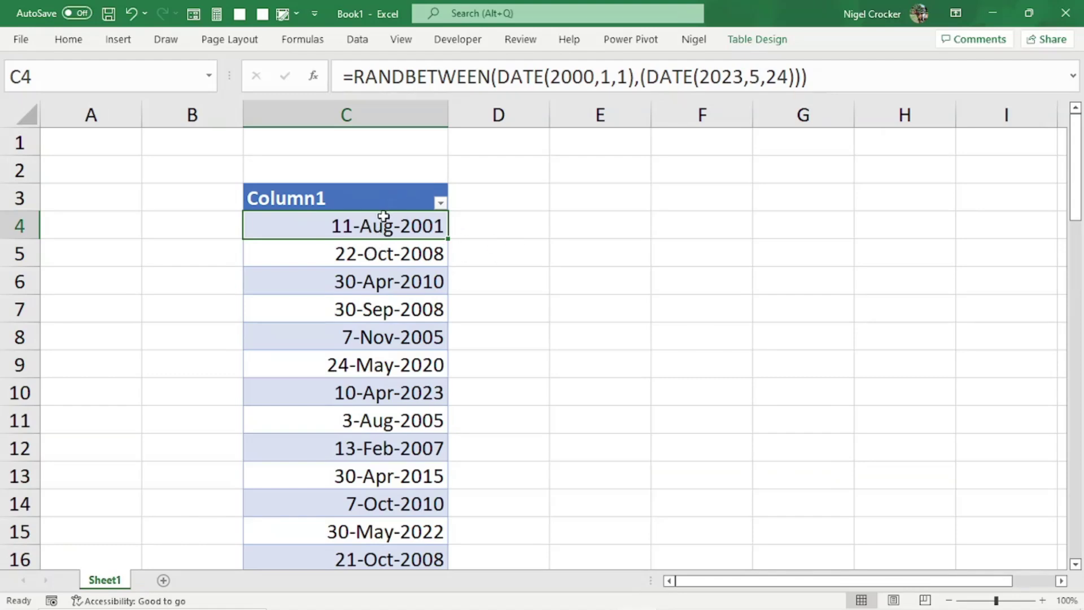
click(362, 197)
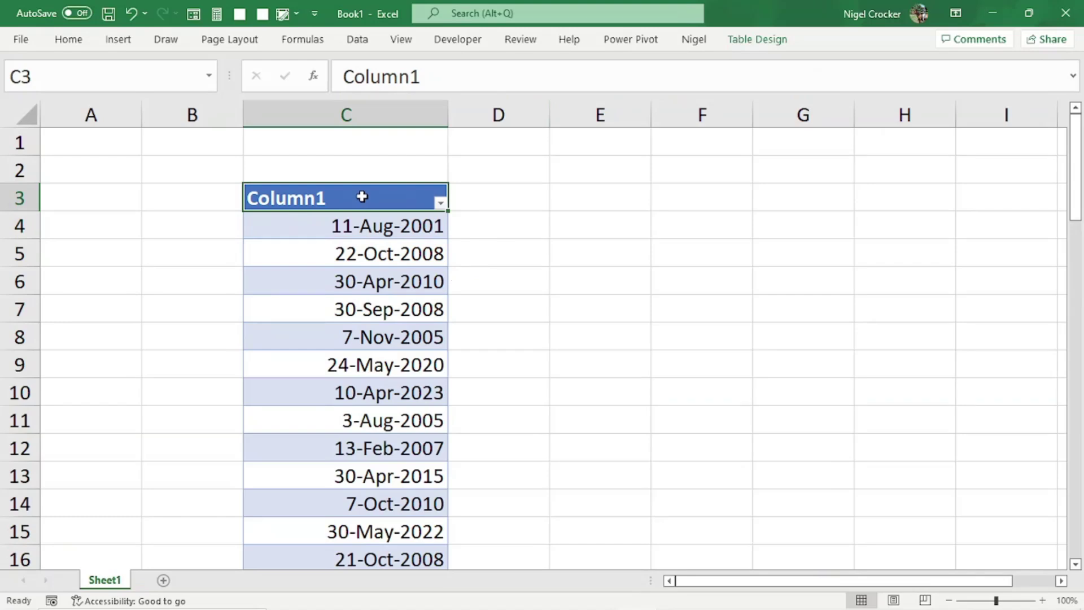
text(DATE)
key(BackSpace)
key(BackSpace)
key(BackSpace)
key(BackSpace)
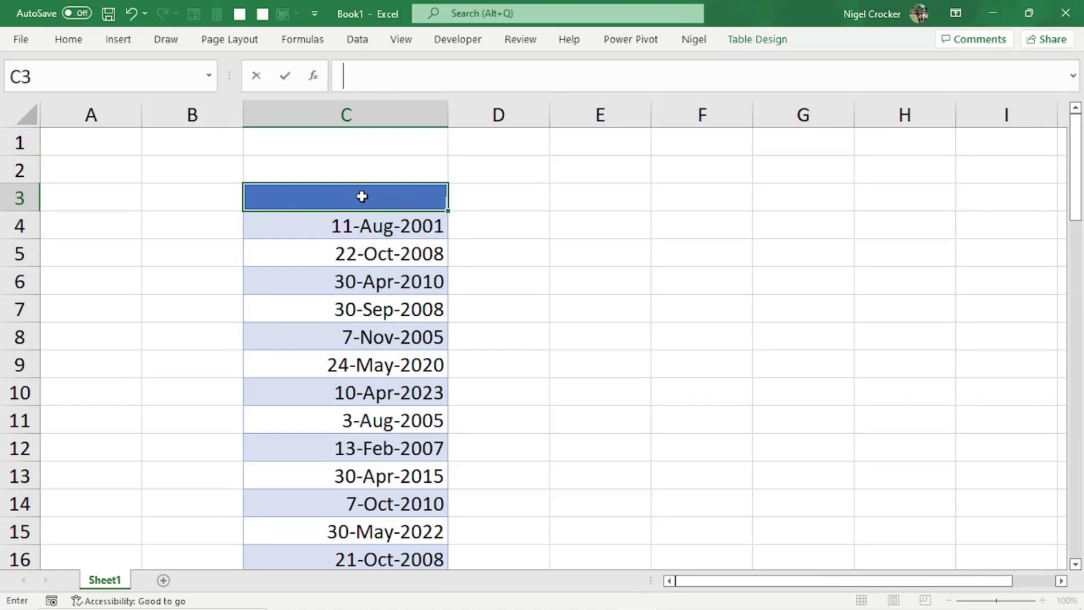
text(dt)
key(BackSpace)
text(ate)
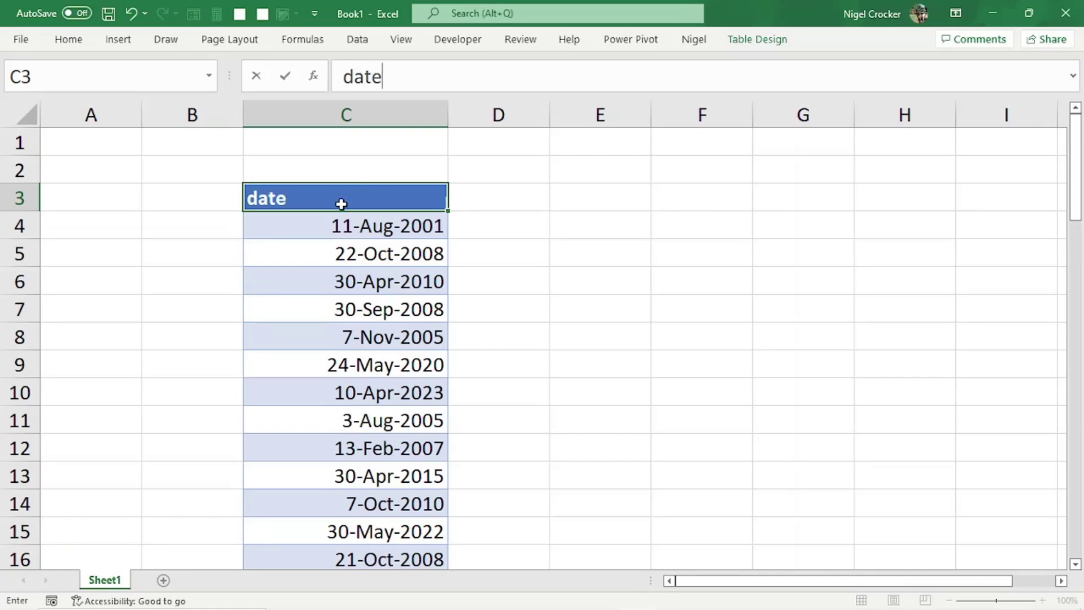
click(345, 230)
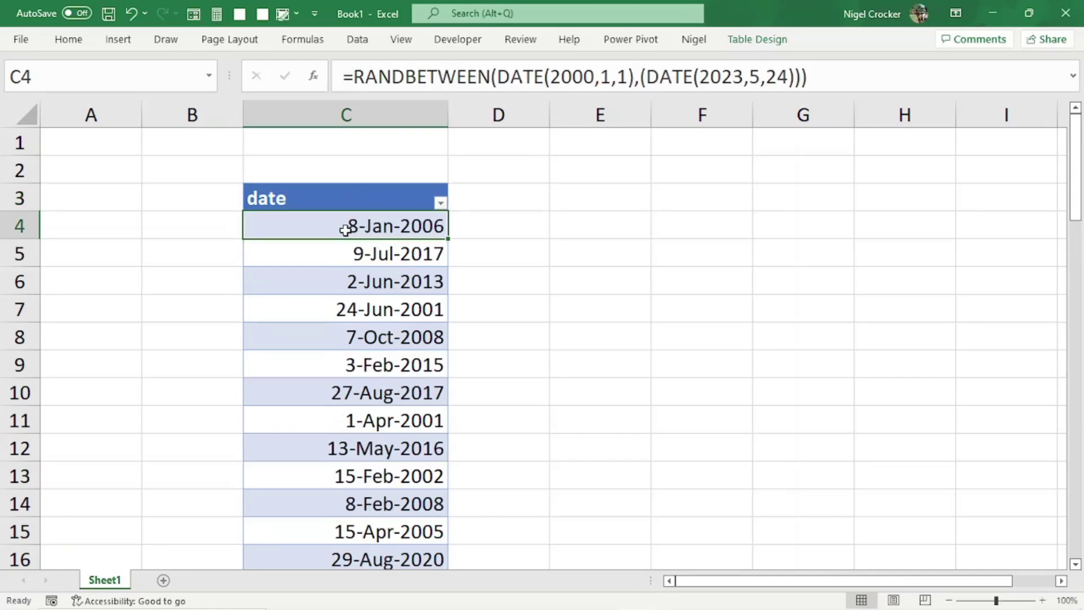
Right-align the date header, pin the ribbon, and widen column C to fit the dates.
click(306, 199)
click(68, 41)
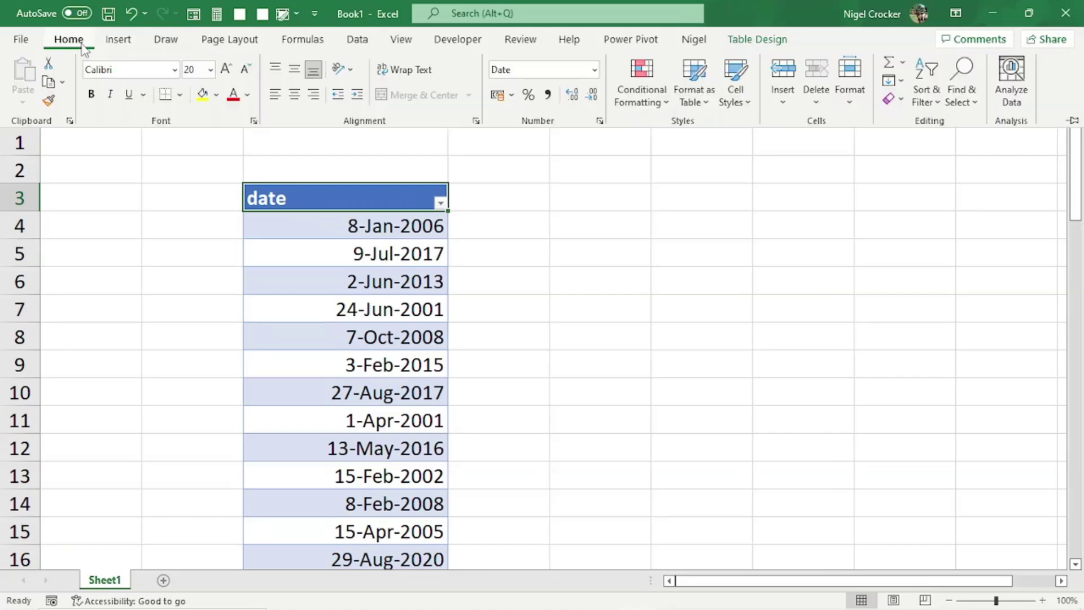
click(314, 94)
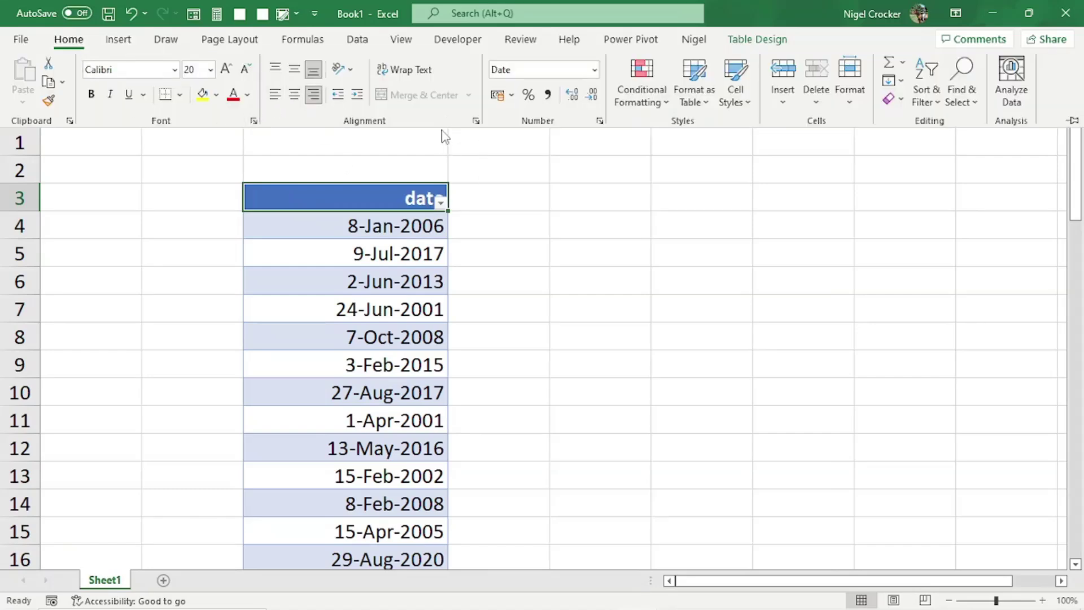
key(ctrl+shift+F1)
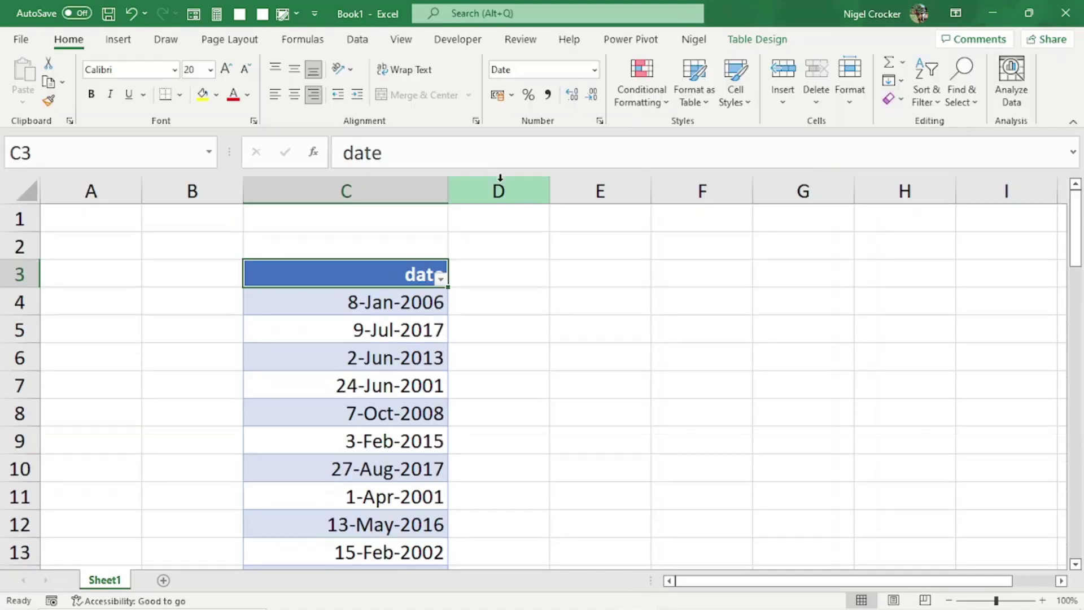
drag(448, 187, 483, 186)
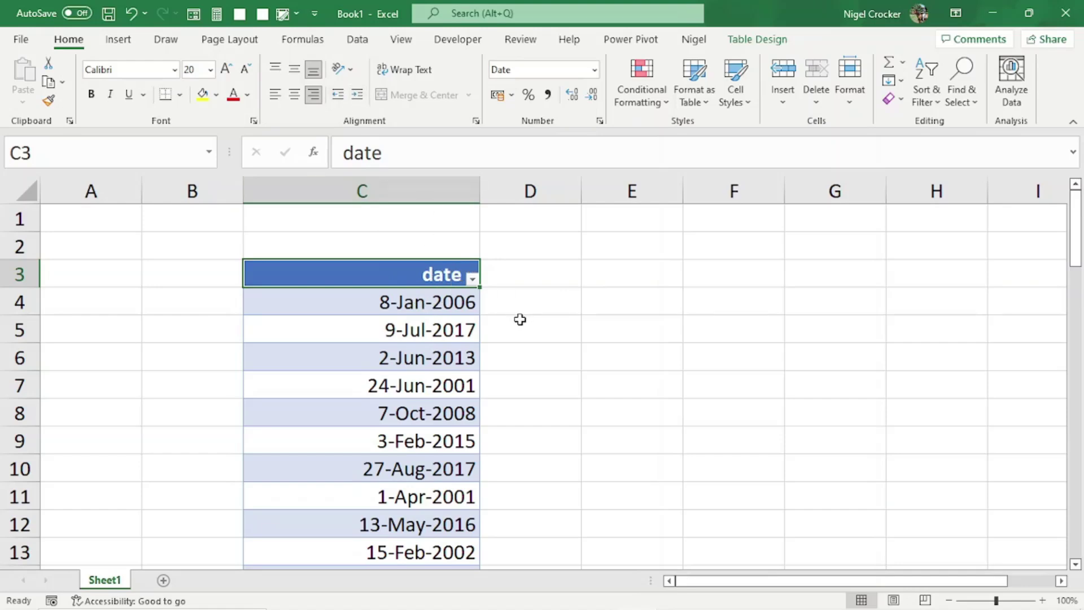
scroll(519, 325, down, 2)
scroll(518, 325, up, 2)
Copy the 48 dates and paste them back over themselves as Values.
key(ctrl+F1)
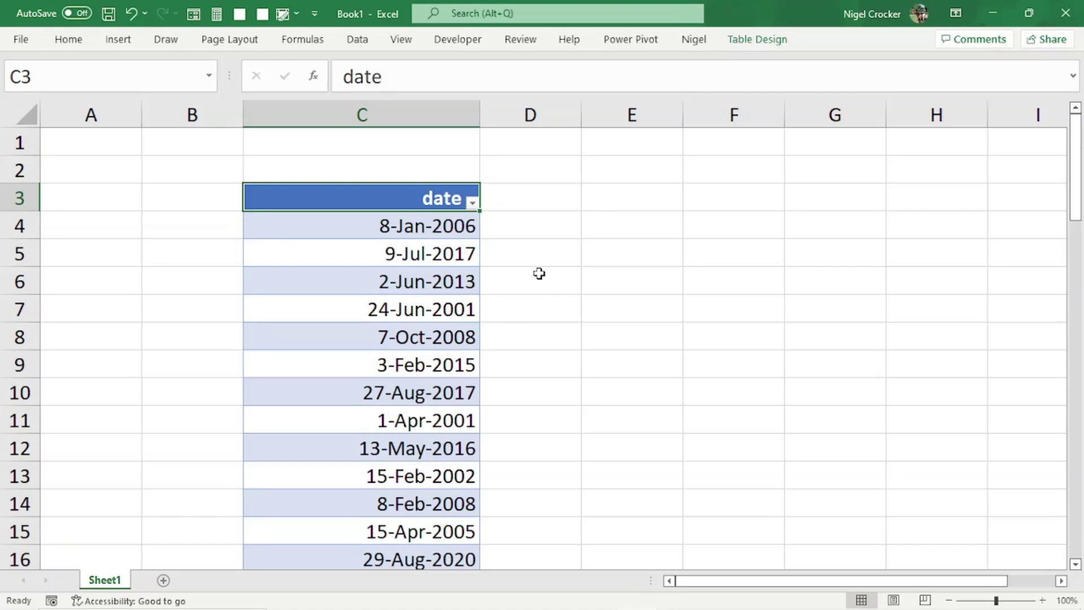
click(451, 232)
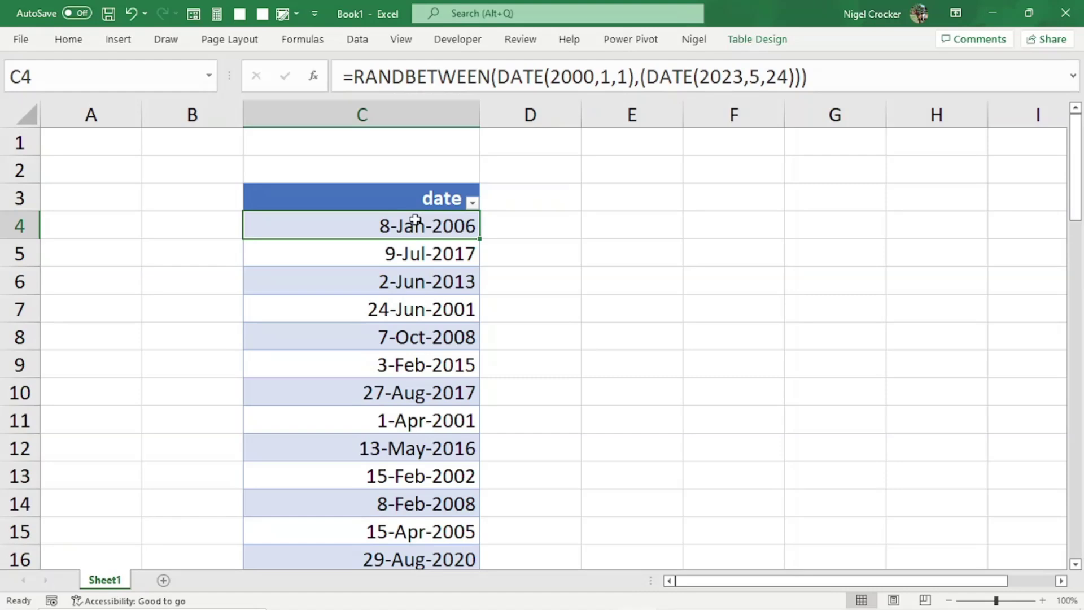
key(ctrl+shift+Down)
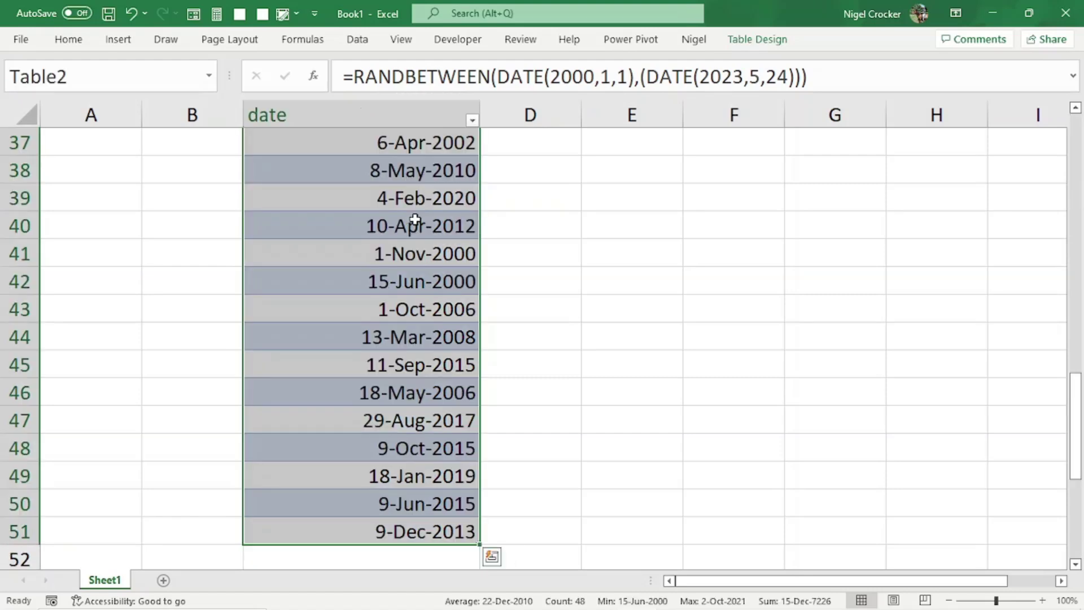
key(ctrl+c)
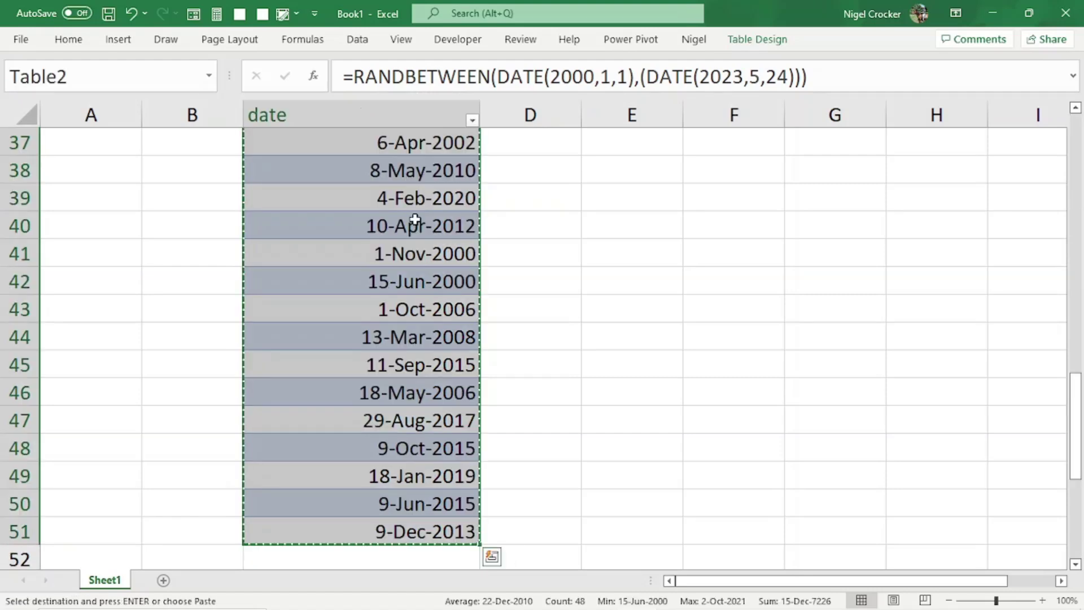
key(ctrl+v)
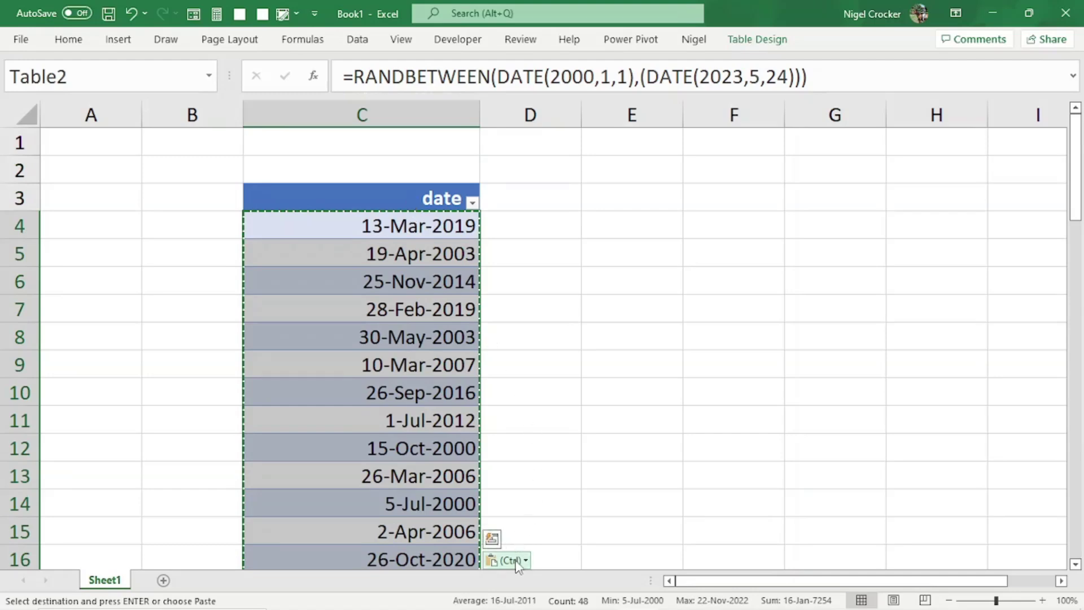
click(516, 562)
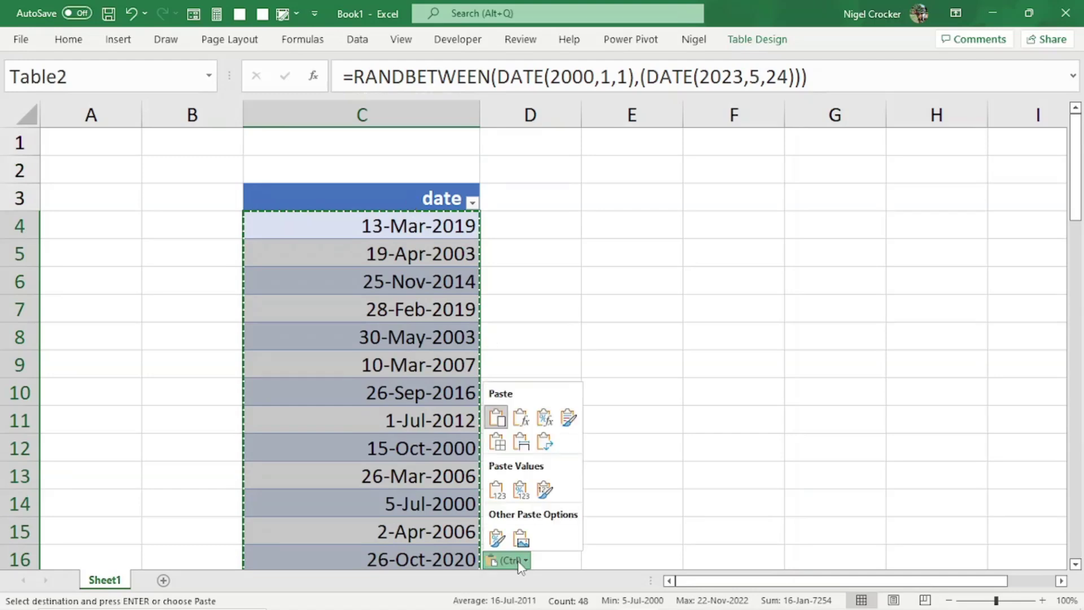
click(497, 489)
Check several date cells to confirm they now hold fixed values.
click(411, 236)
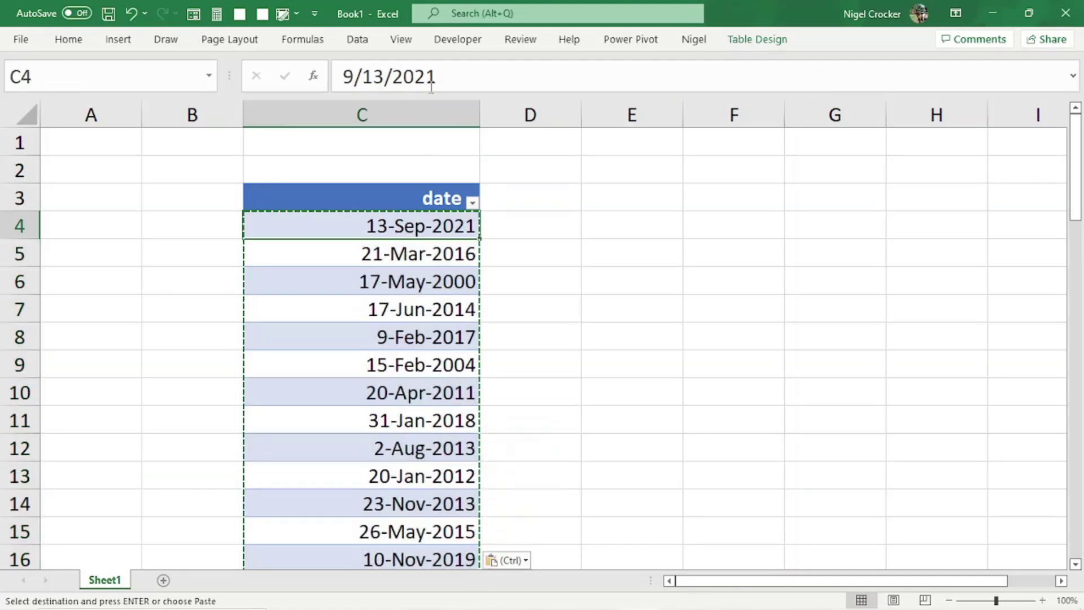
click(418, 252)
click(417, 271)
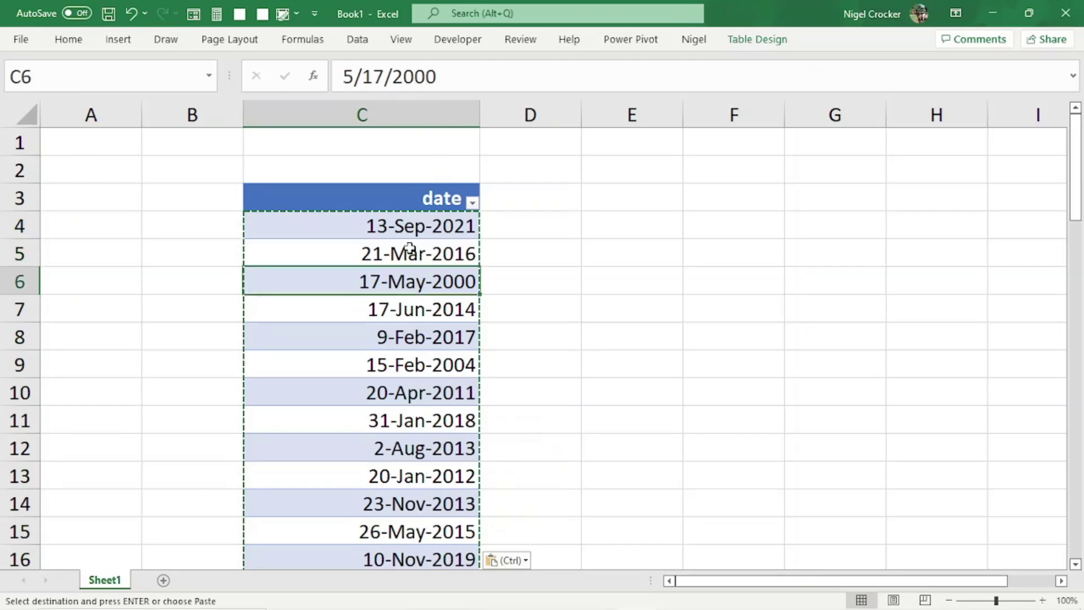
click(388, 229)
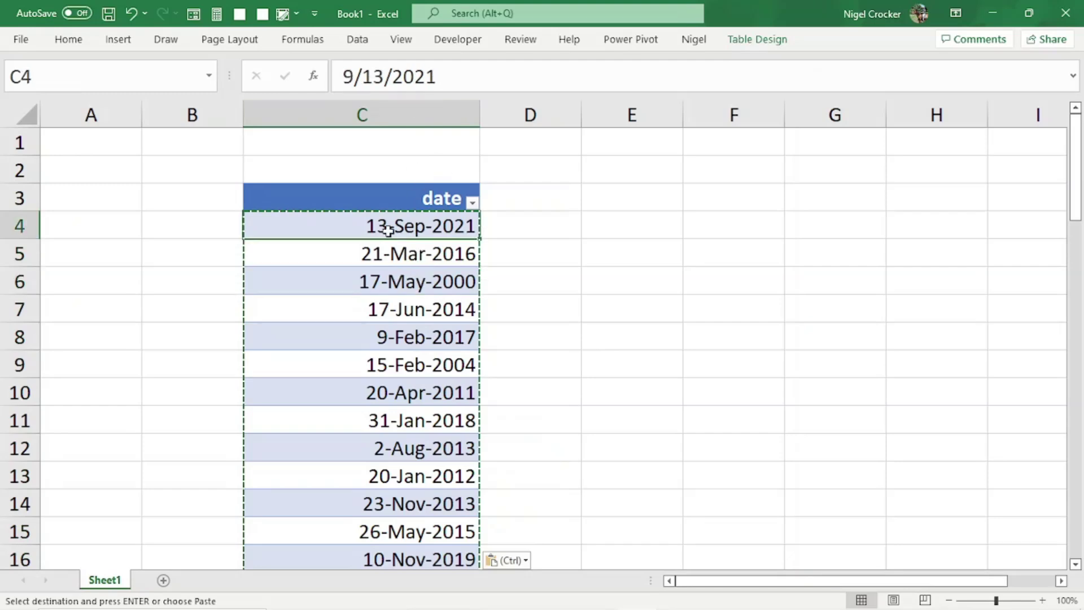
Dismiss the paste options and open Format Cells for empty cell D4.
click(523, 224)
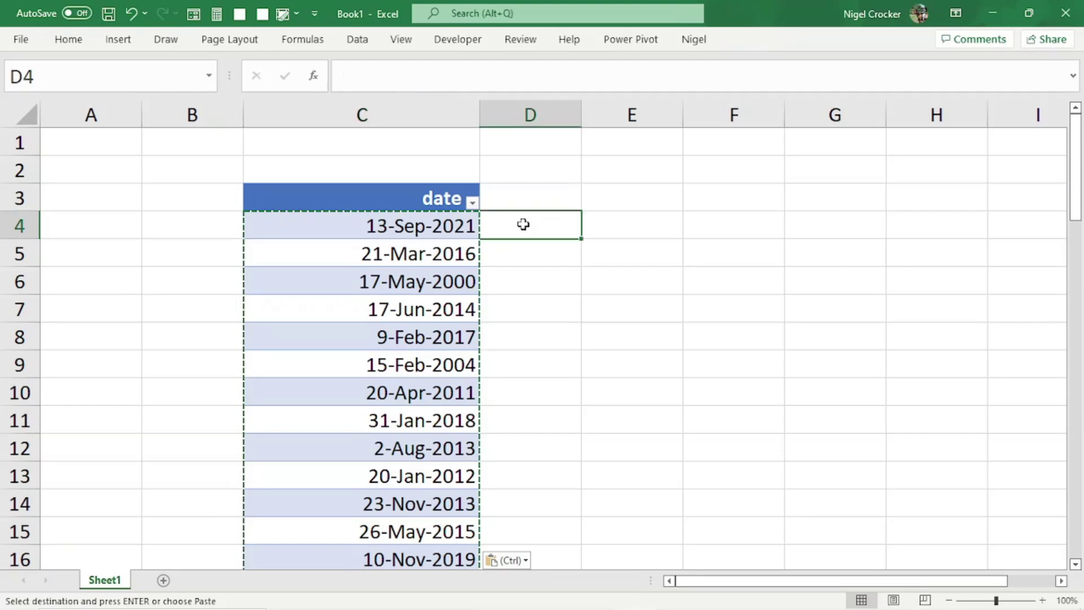
key(ctrl)
key(Escape)
key(ctrl+1)
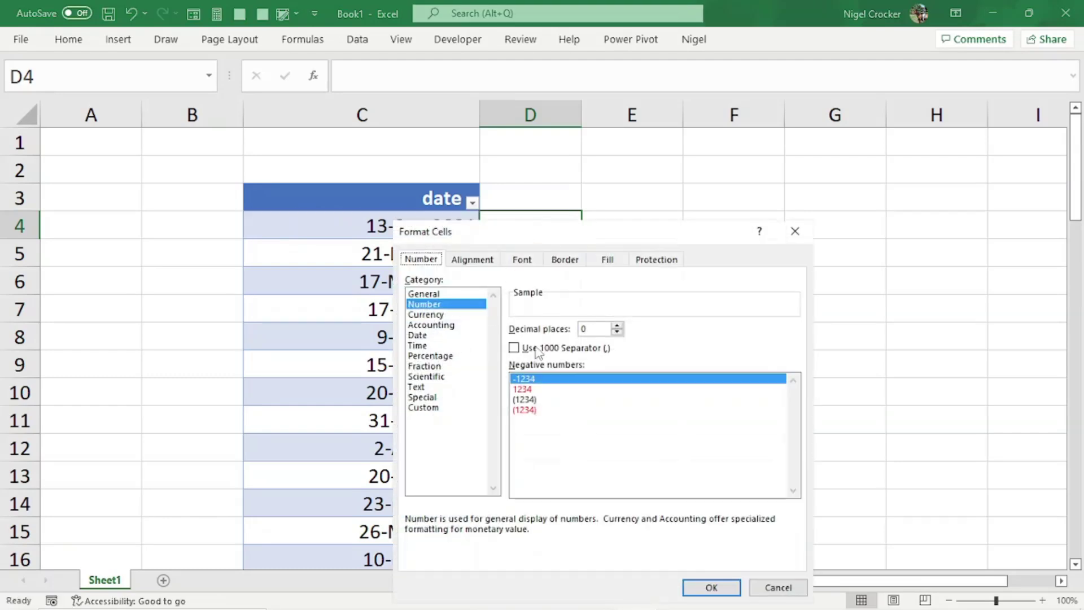
click(711, 586)
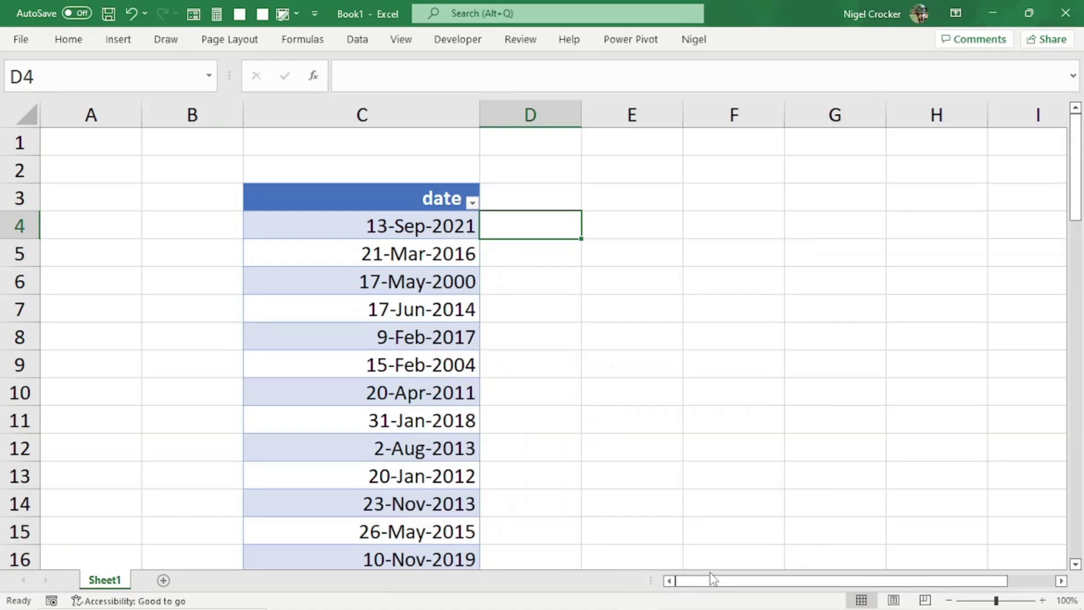
text(=if)
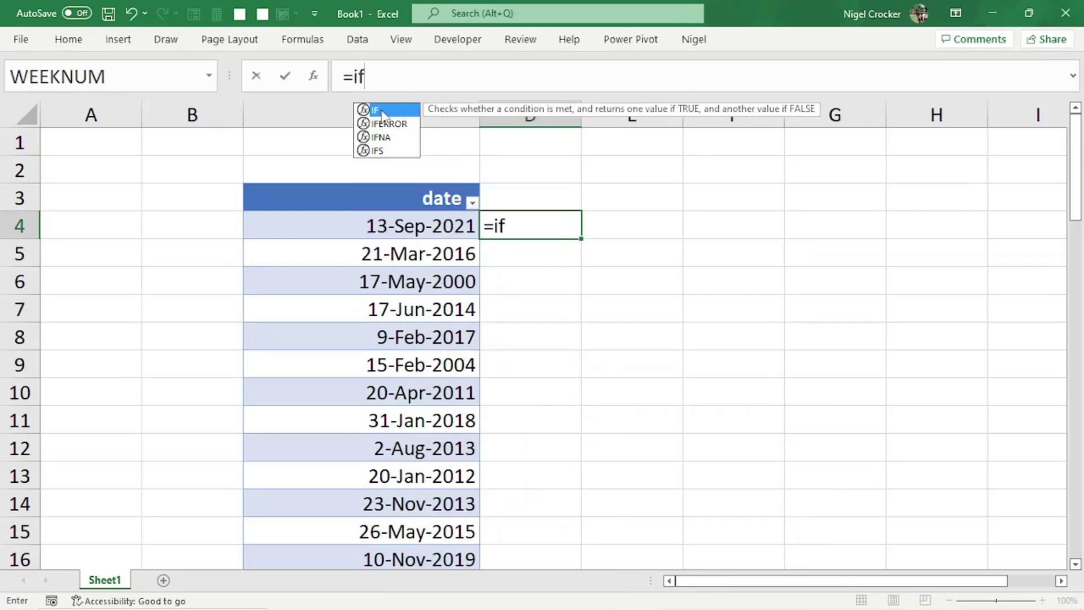
double_click(383, 111)
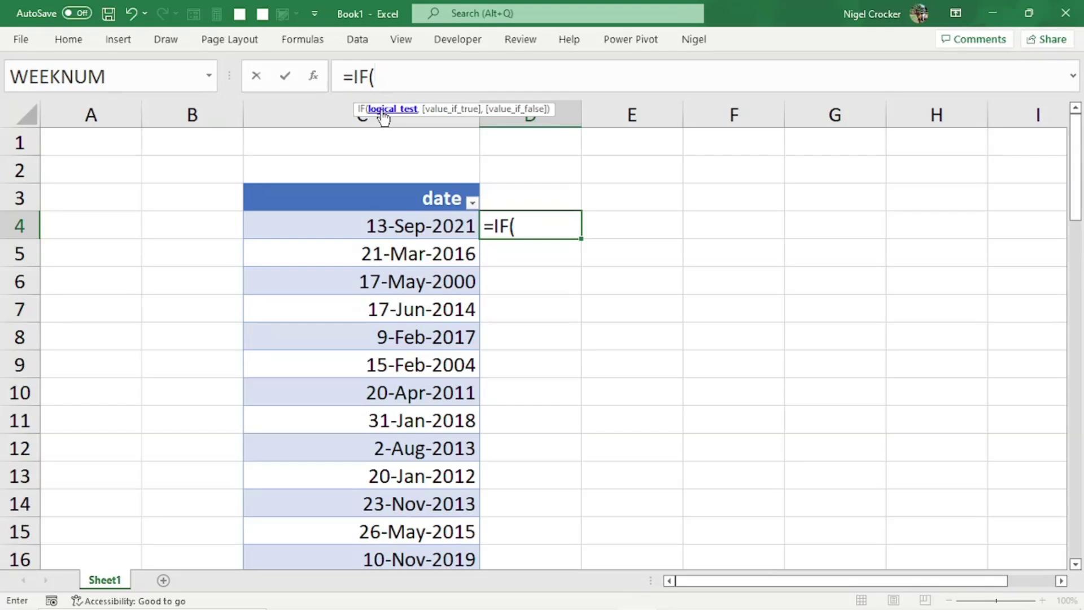
text(mo)
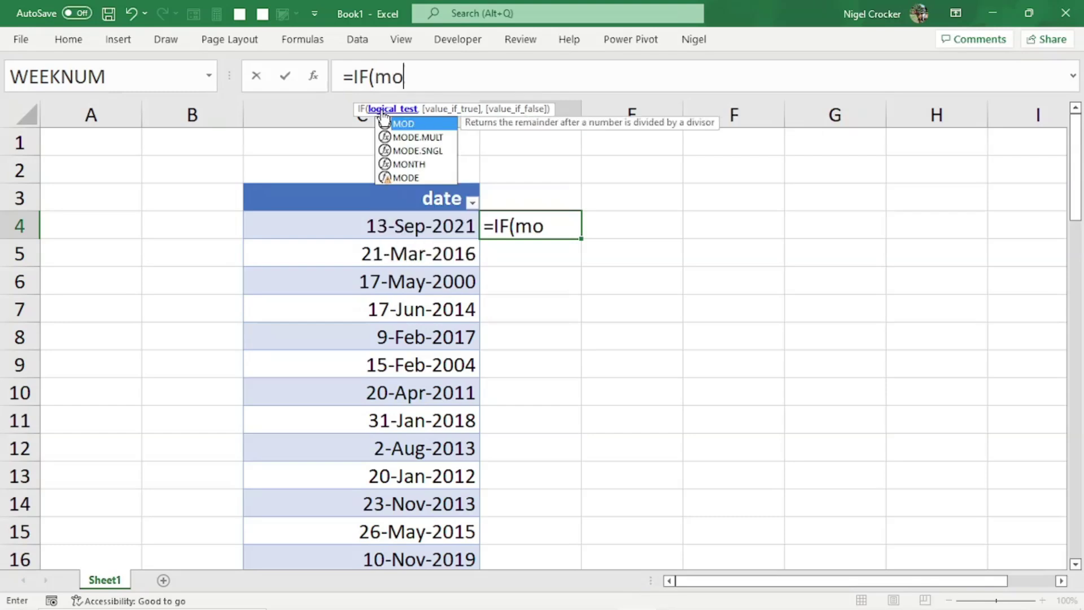
double_click(402, 163)
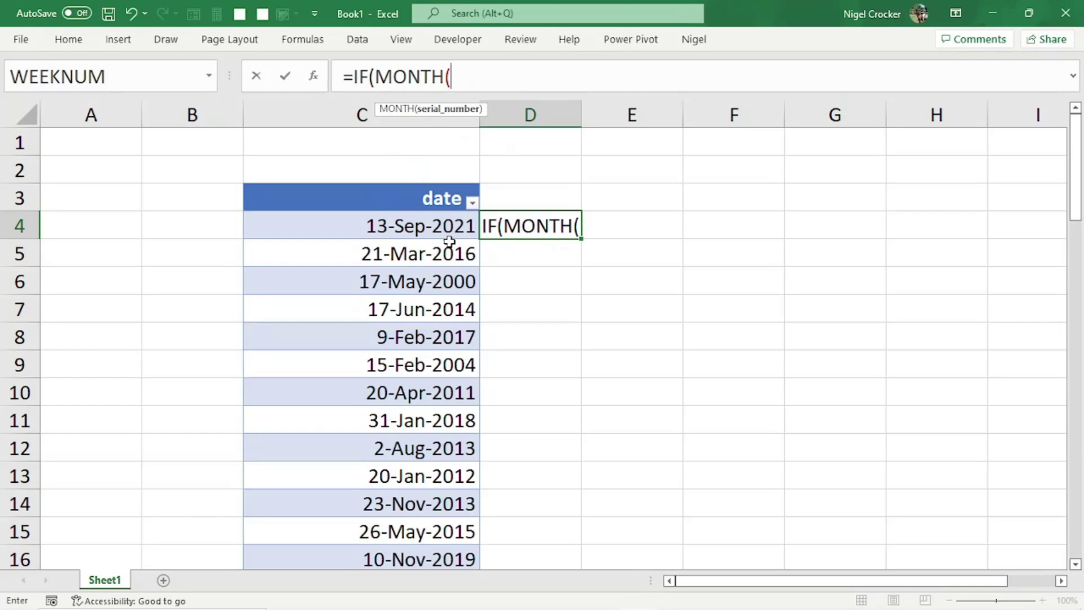
click(435, 226)
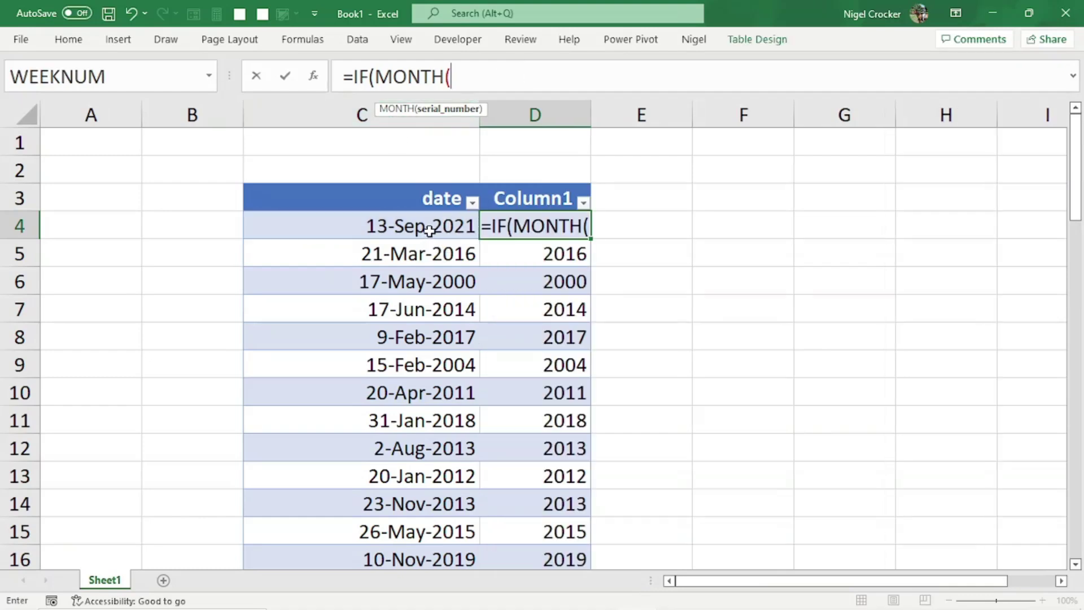
click(429, 229)
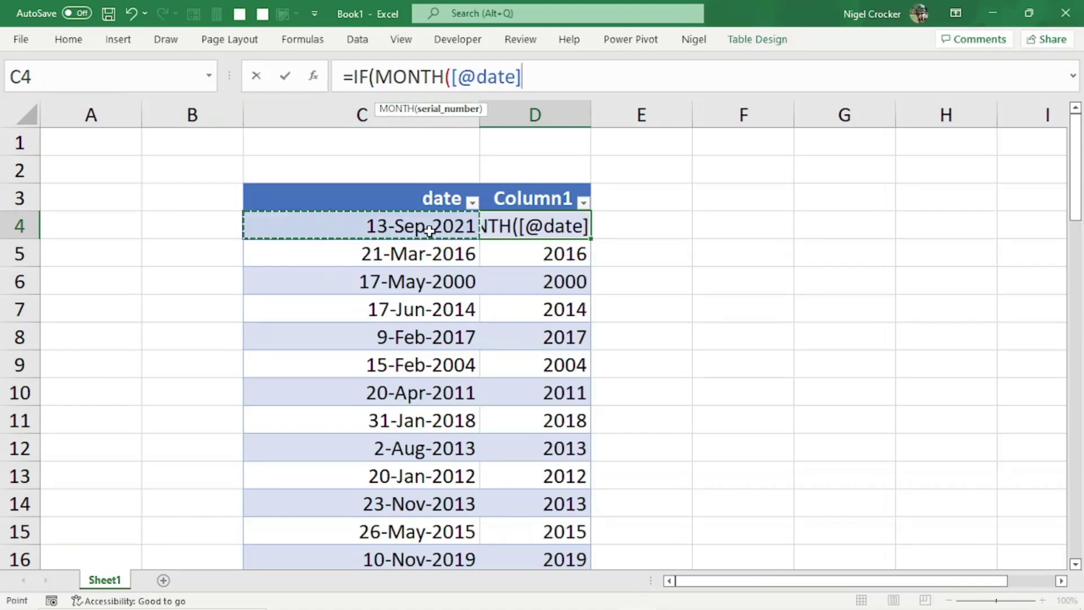
text())
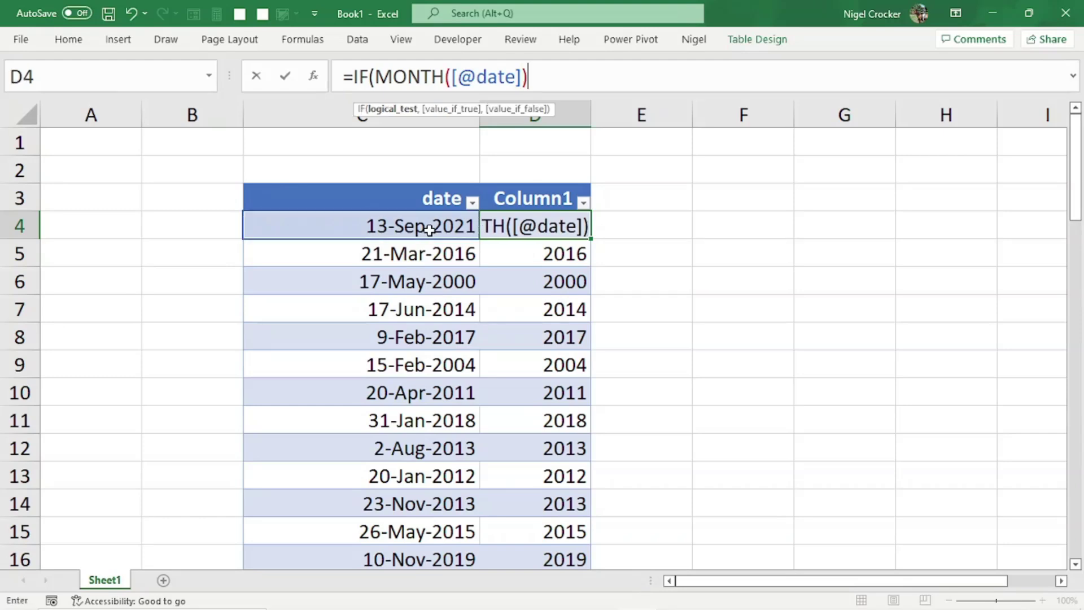
text(>2)
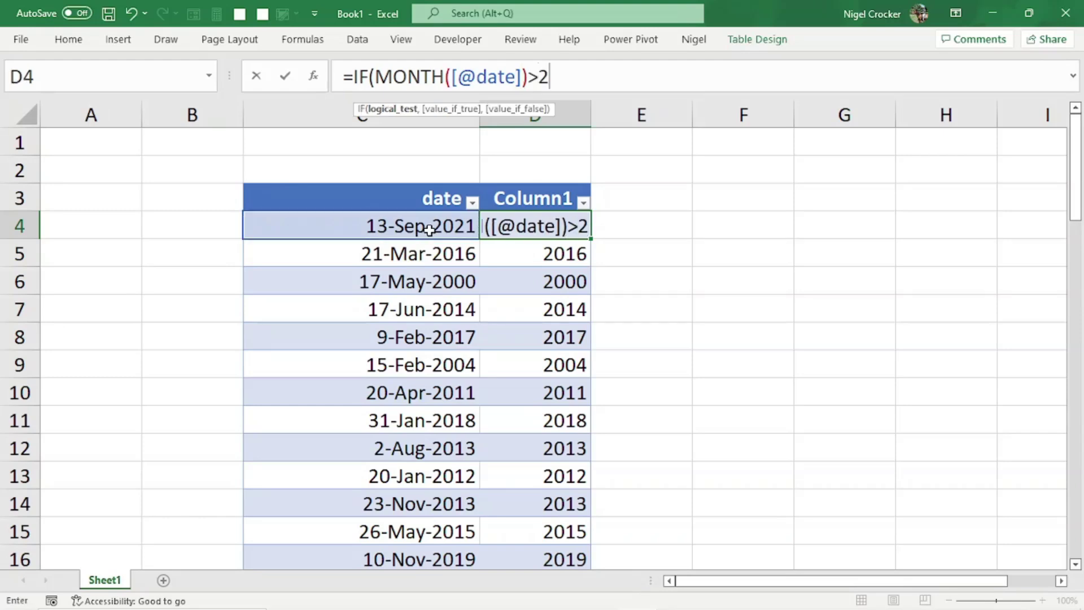
text(,)
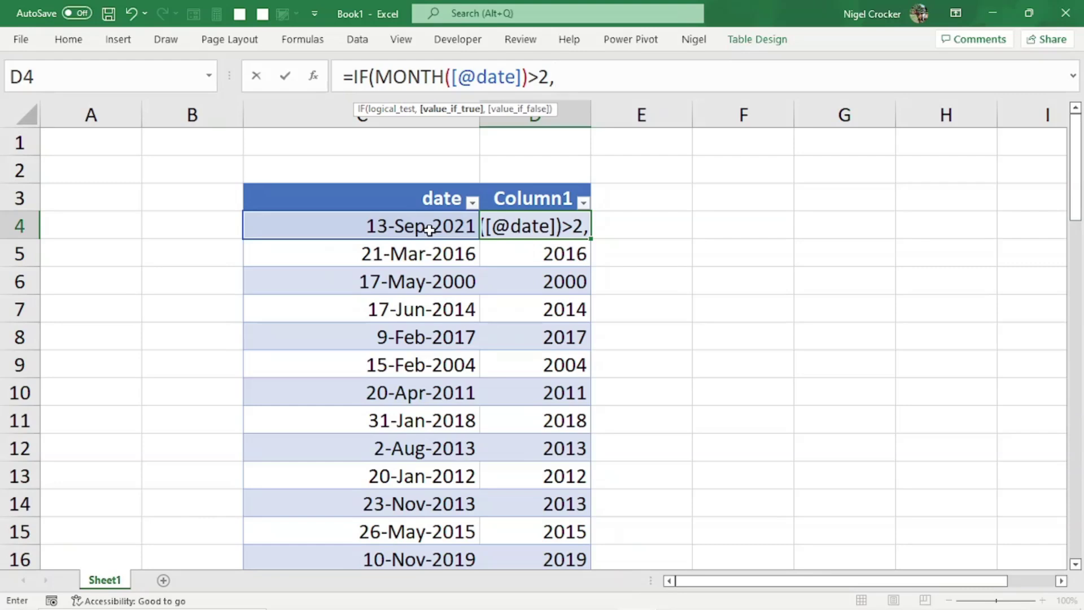
text(year)
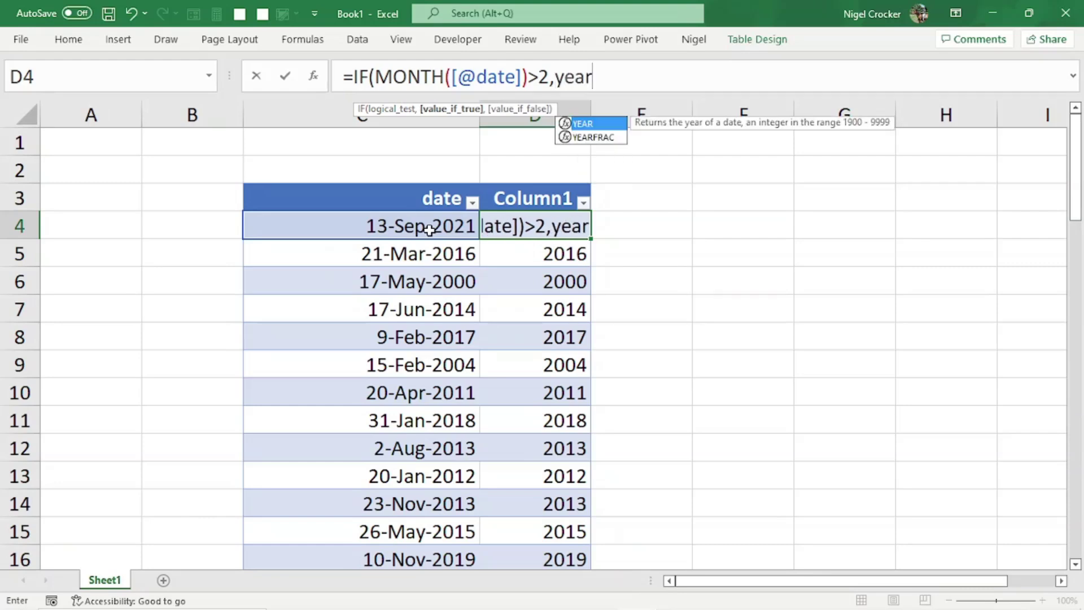
key(Tab)
click(429, 222)
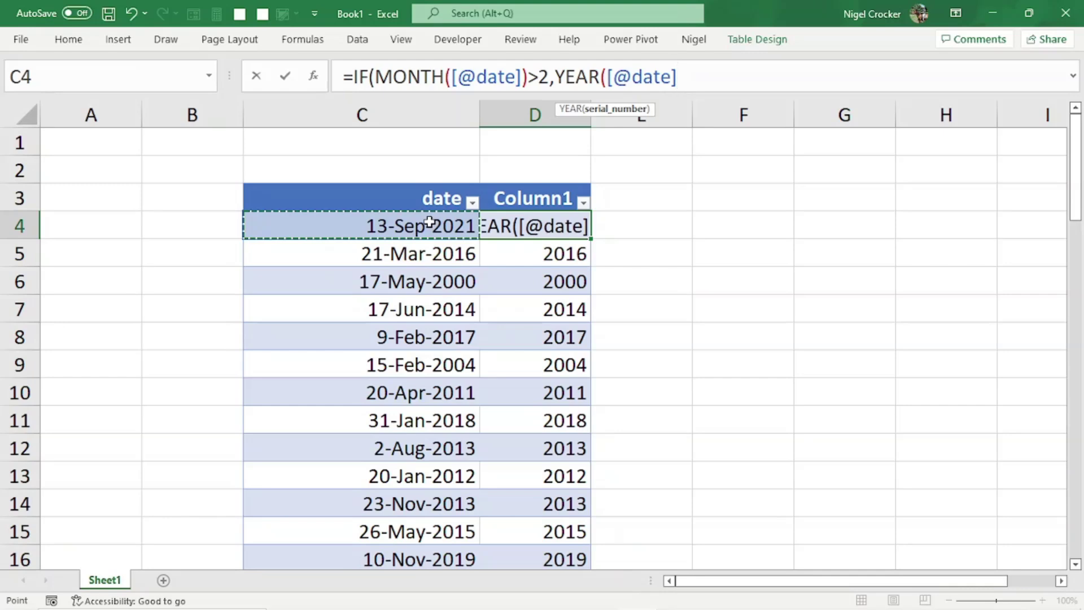
text()+)
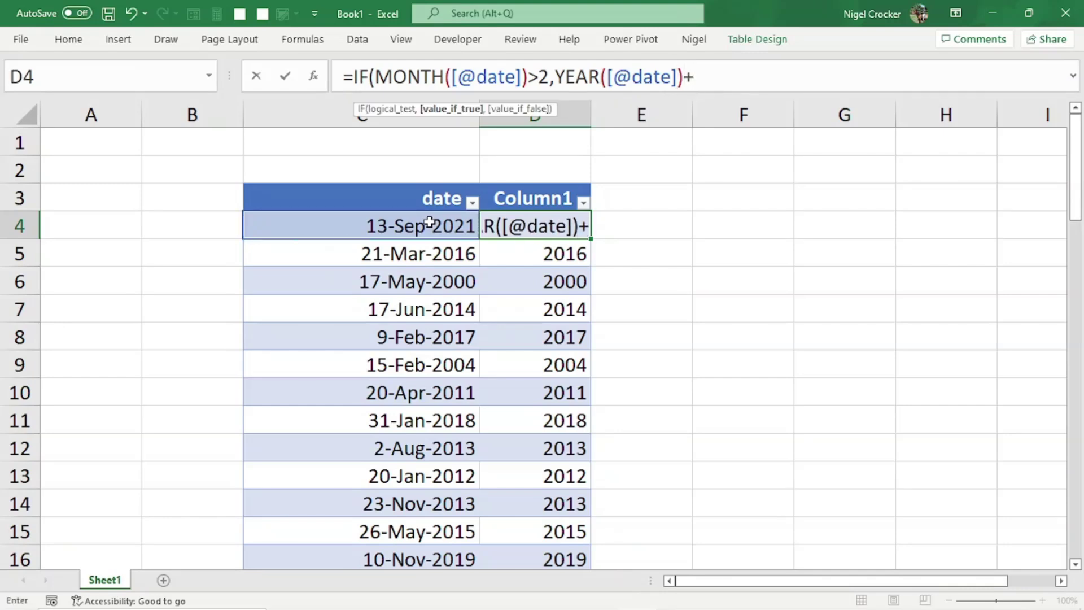
text(1.)
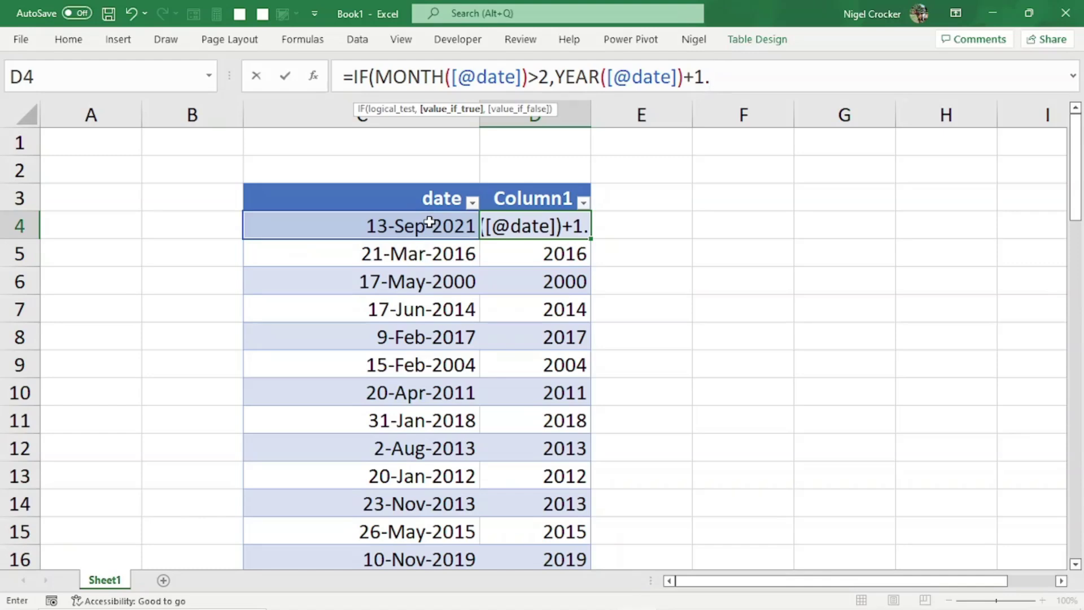
key(BackSpace)
text(,ye)
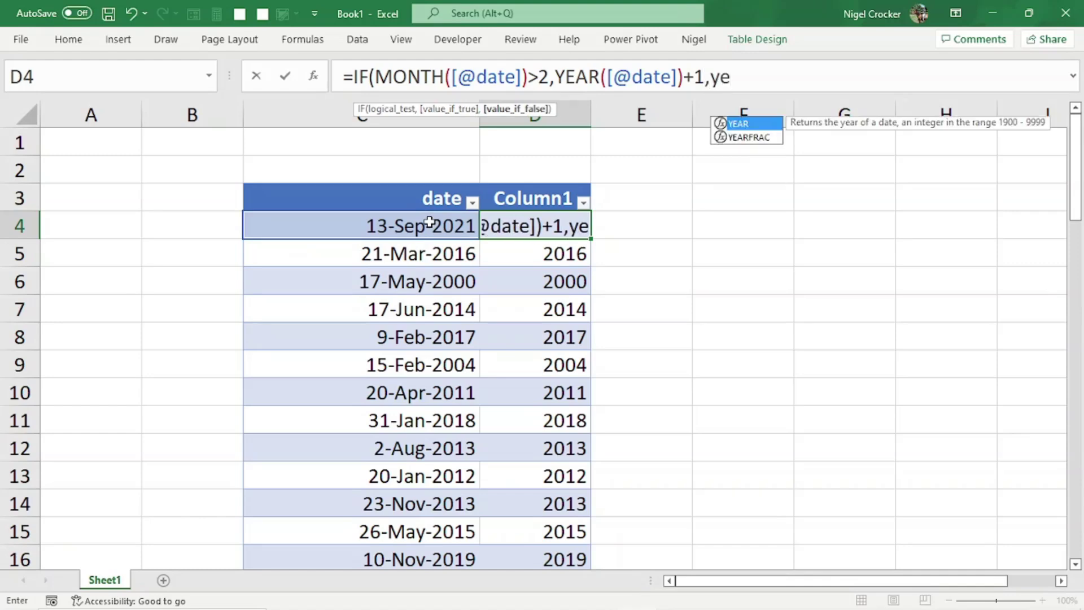
double_click(738, 123)
click(428, 222)
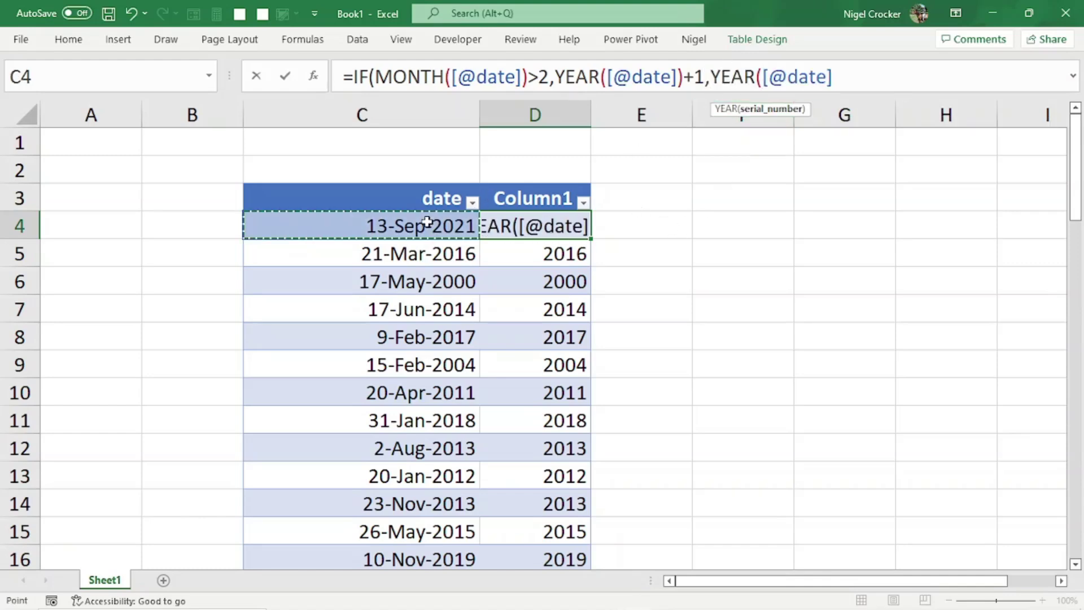
text())
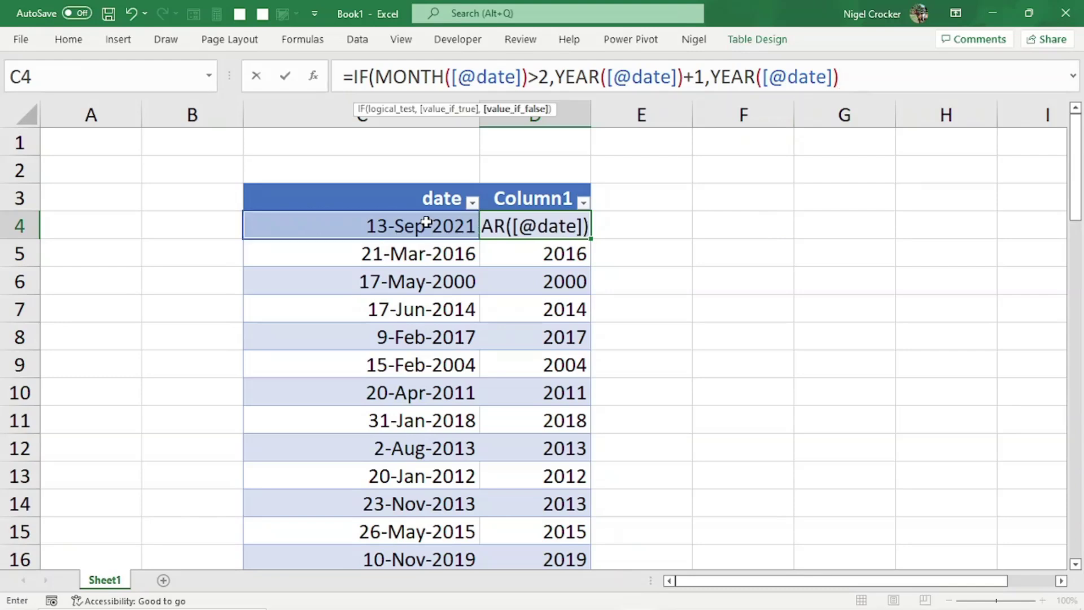
text())
key(Return)
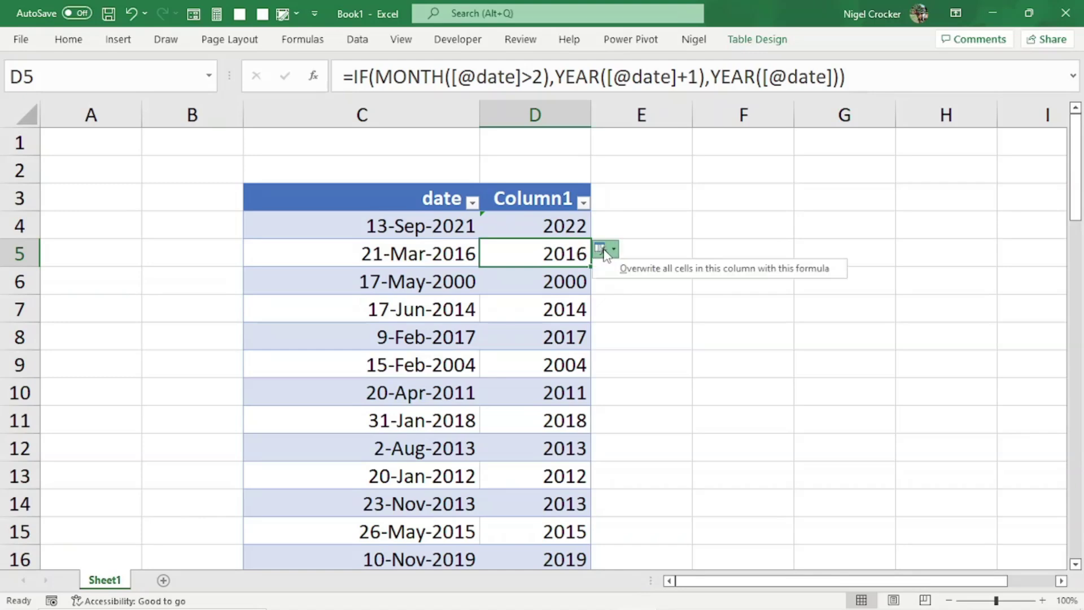
Apply the financial year formula down the column and spot-check results, e.g. 2017 for 21-Mar-2016.
click(601, 249)
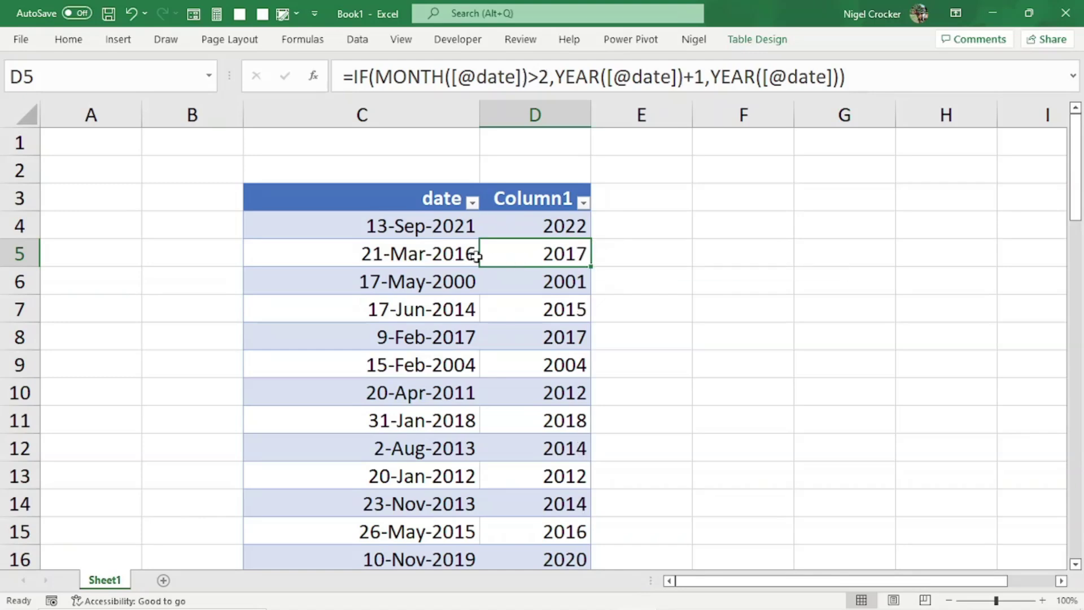
click(447, 250)
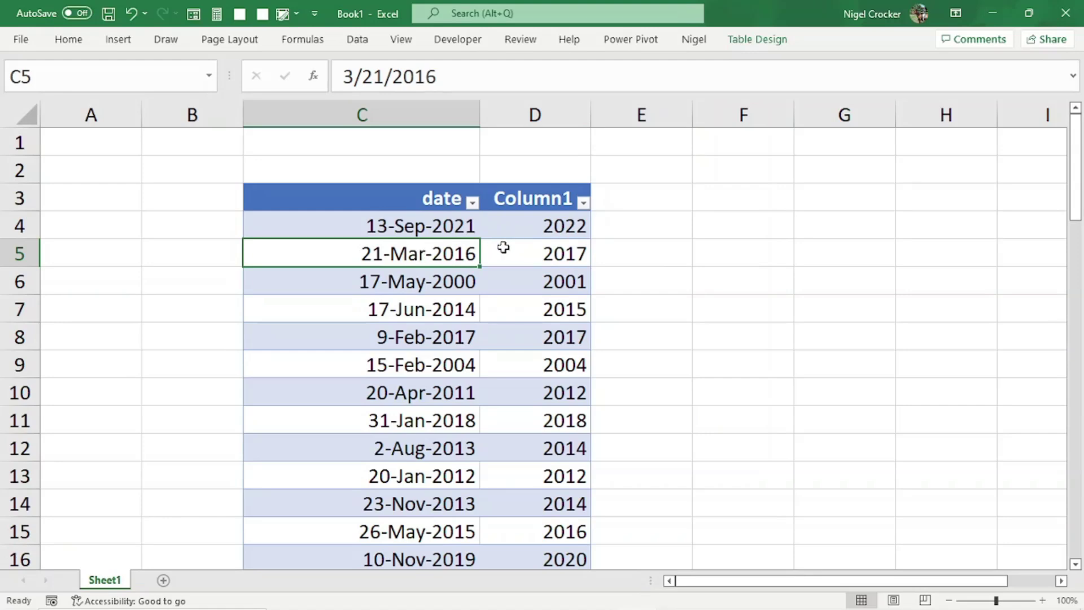
click(454, 233)
click(446, 298)
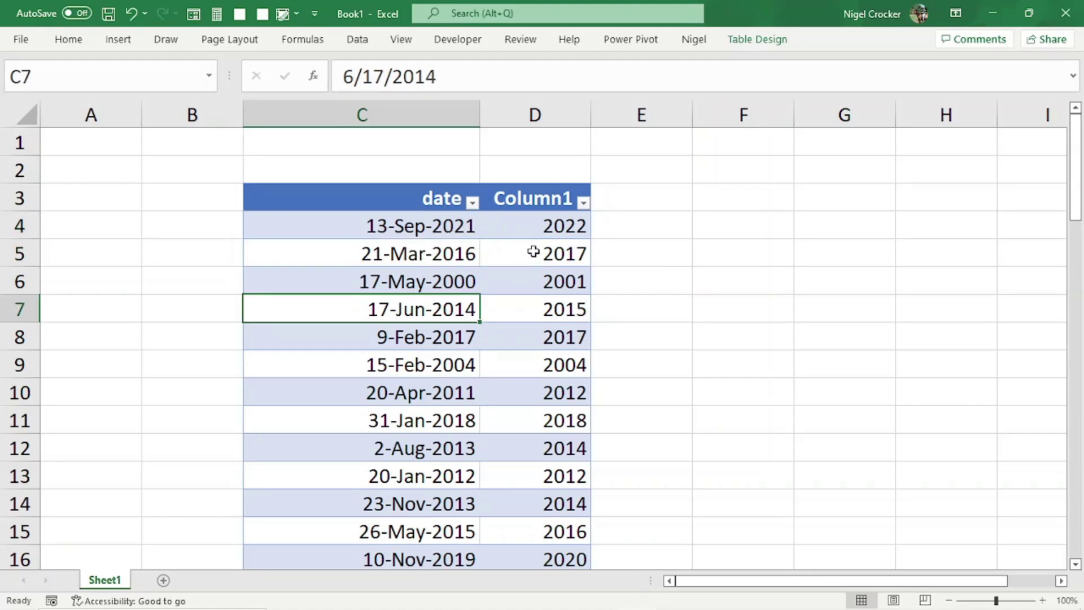
click(541, 237)
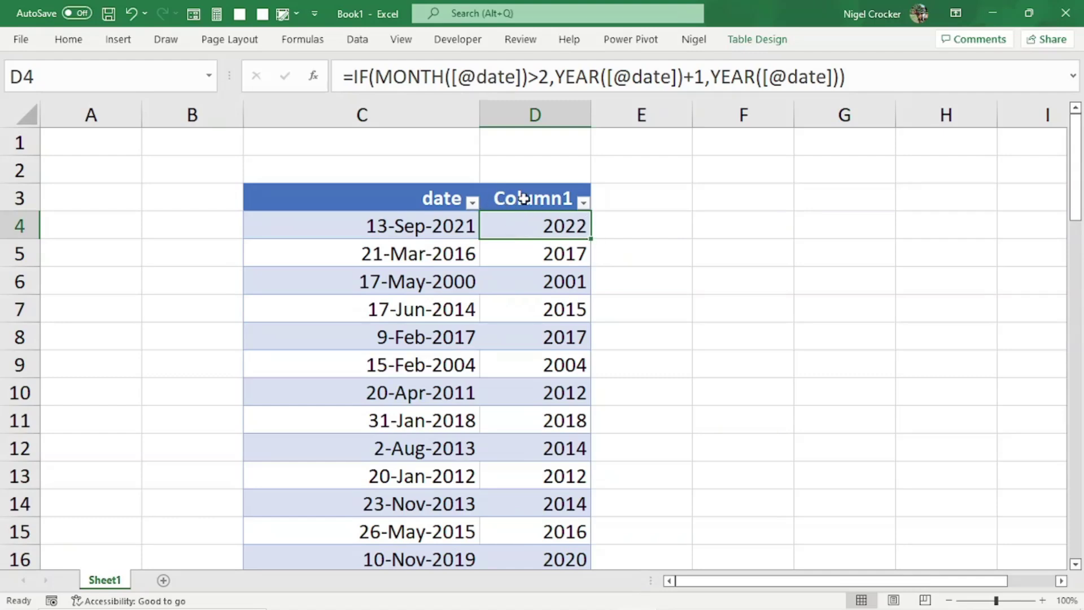
Retitle the second column header financial_year and widen column D to fit it.
click(524, 199)
text(amou)
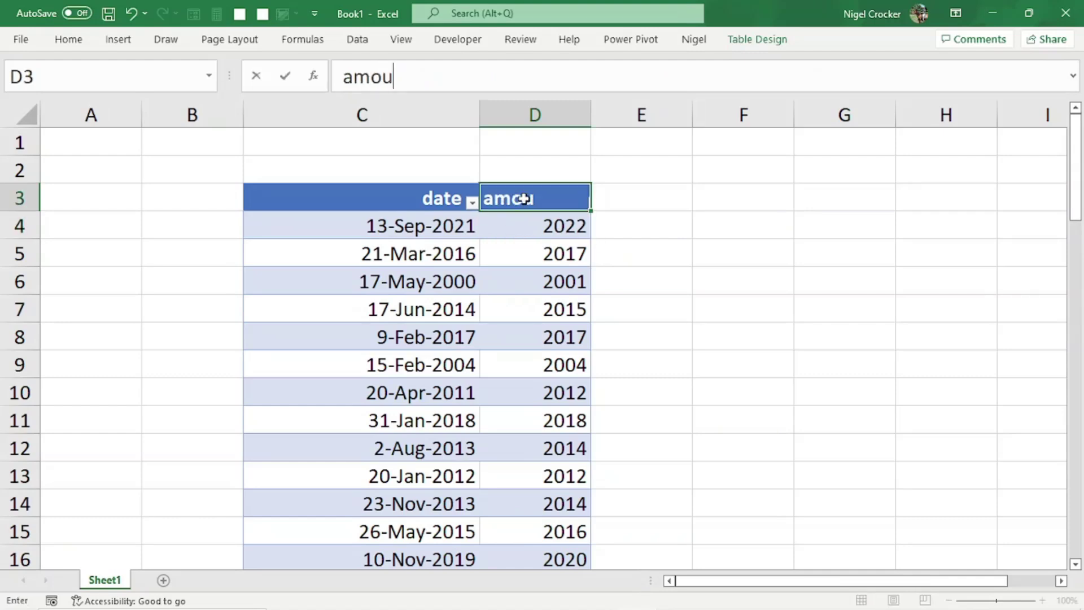
text(nt)
key(BackSpace)
key(BackSpace)
key(BackSpace)
key(BackSpace)
key(BackSpace)
key(BackSpace)
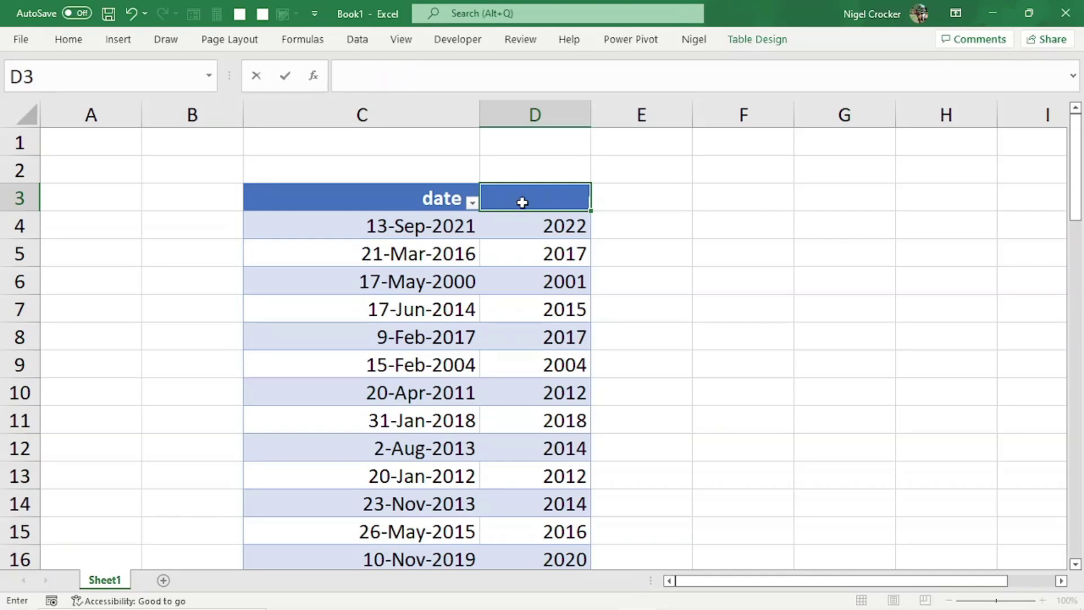
text(year)
key(BackSpace)
key(BackSpace)
key(BackSpace)
key(BackSpace)
text(fin)
text(ancial)
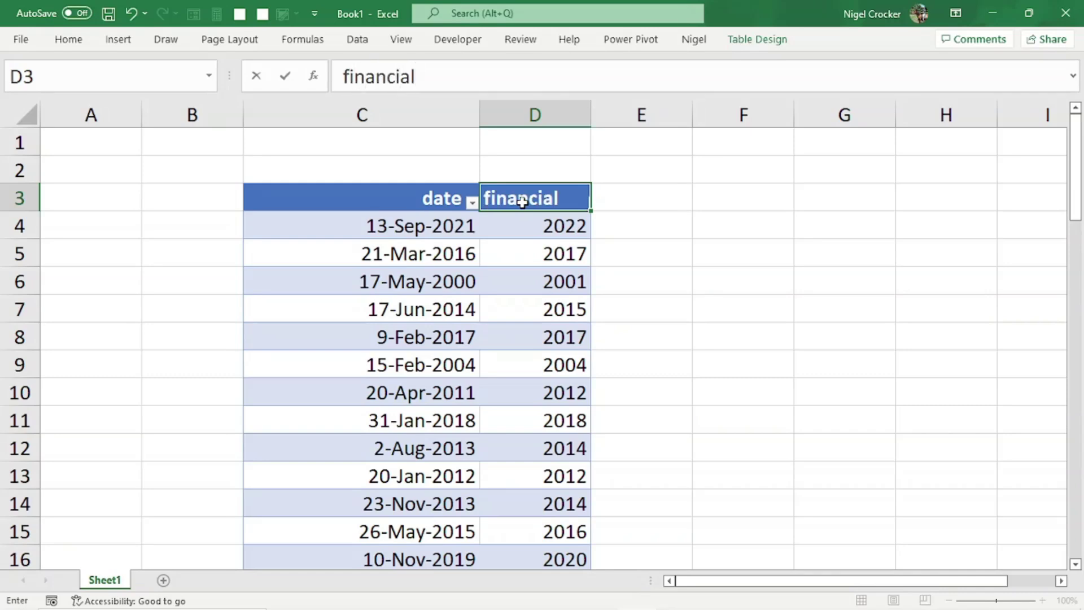
text(_year)
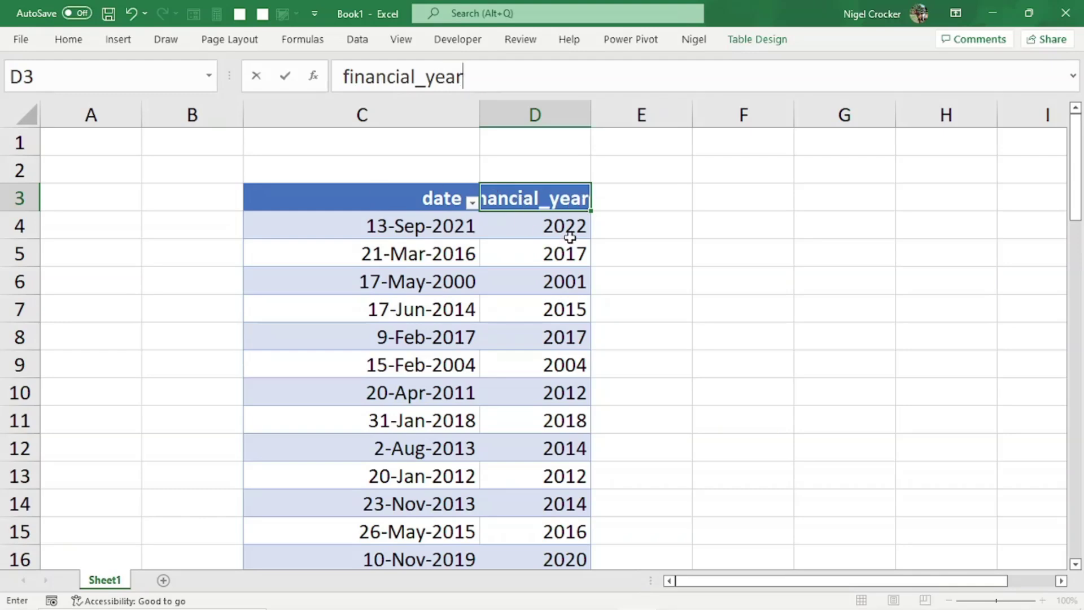
click(564, 246)
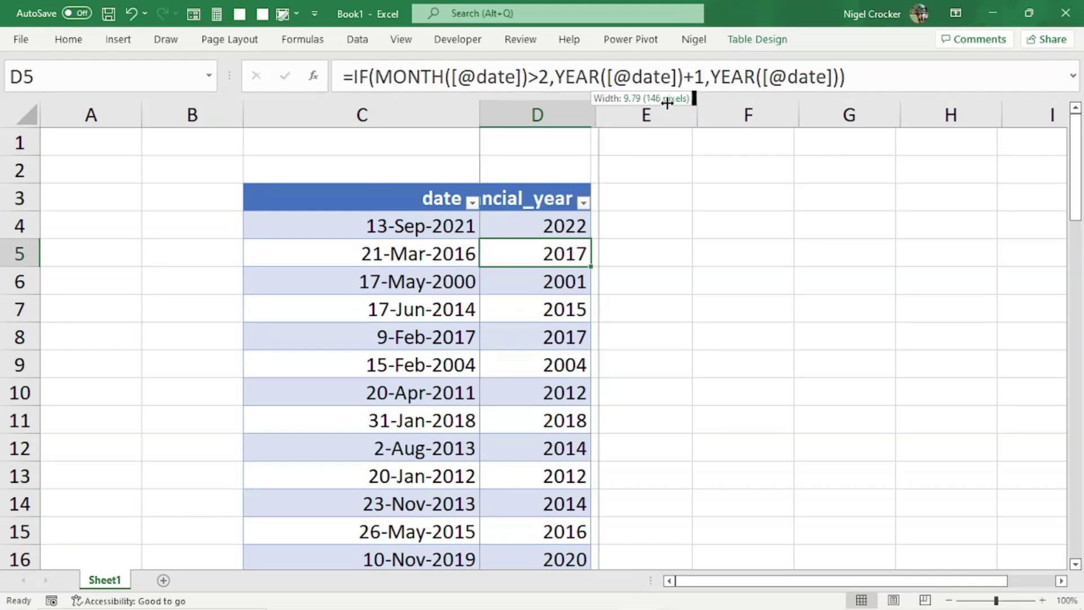
drag(590, 117, 669, 107)
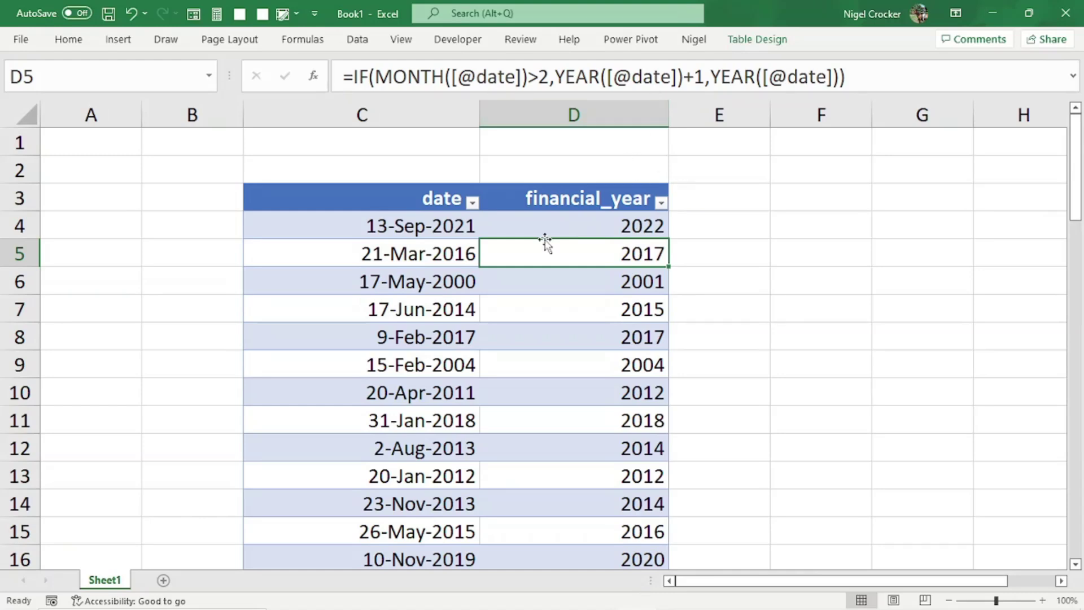
click(602, 223)
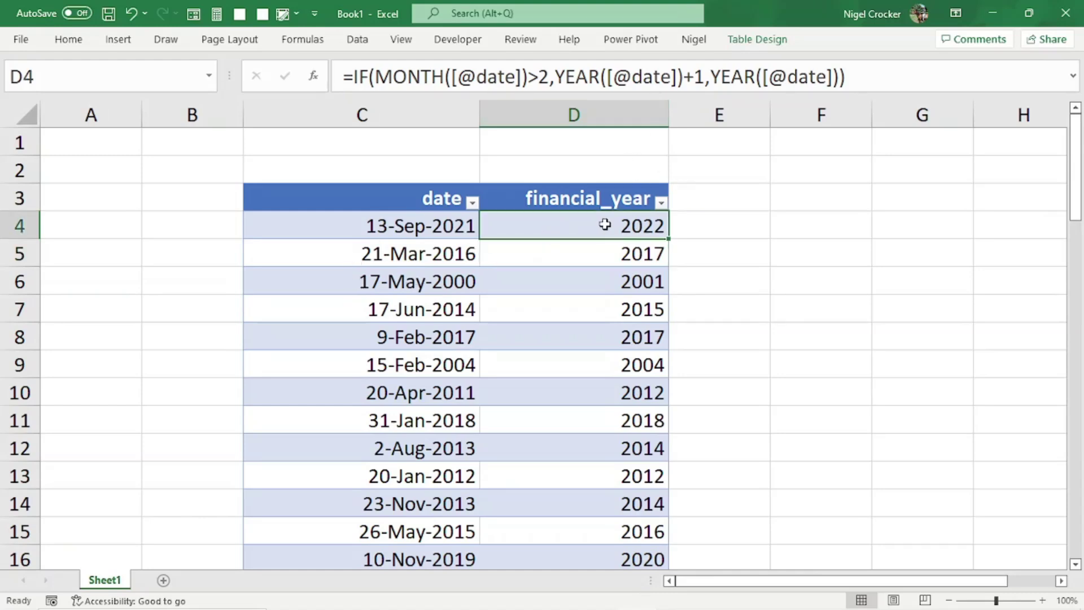
click(432, 196)
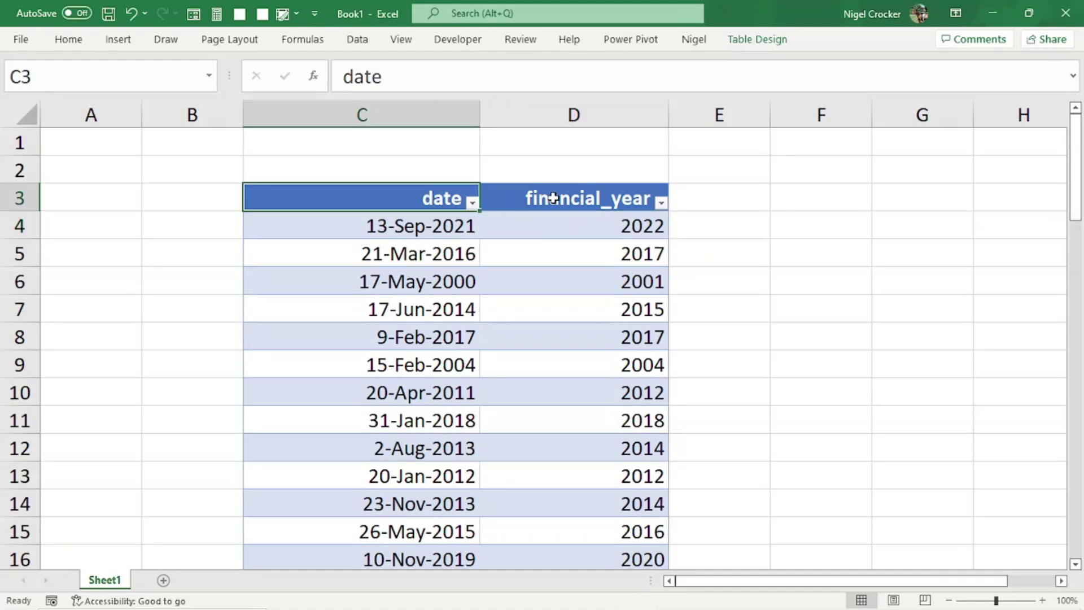
click(585, 229)
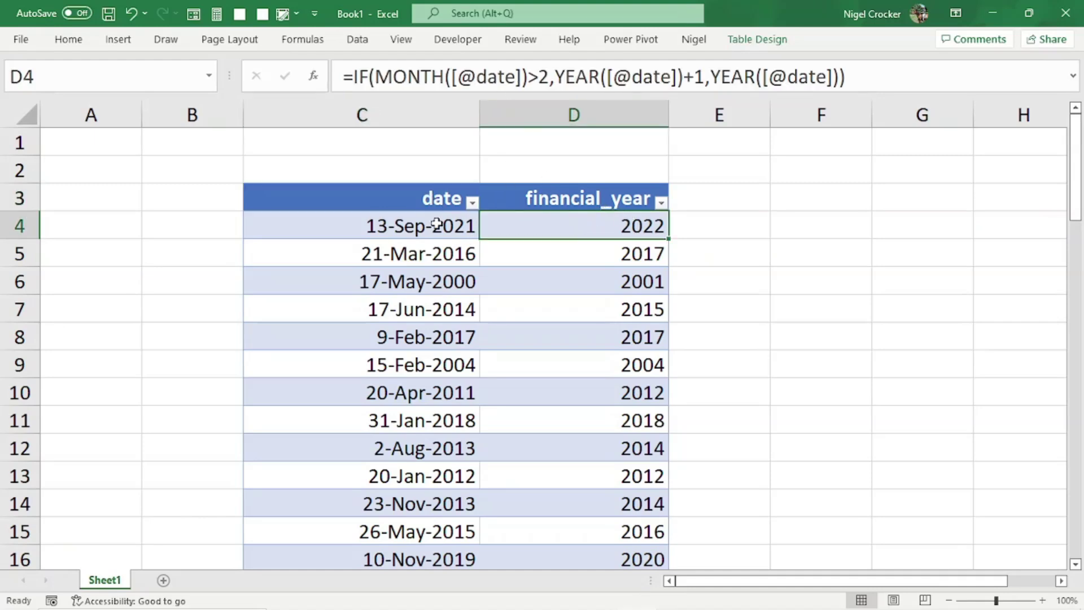
click(437, 197)
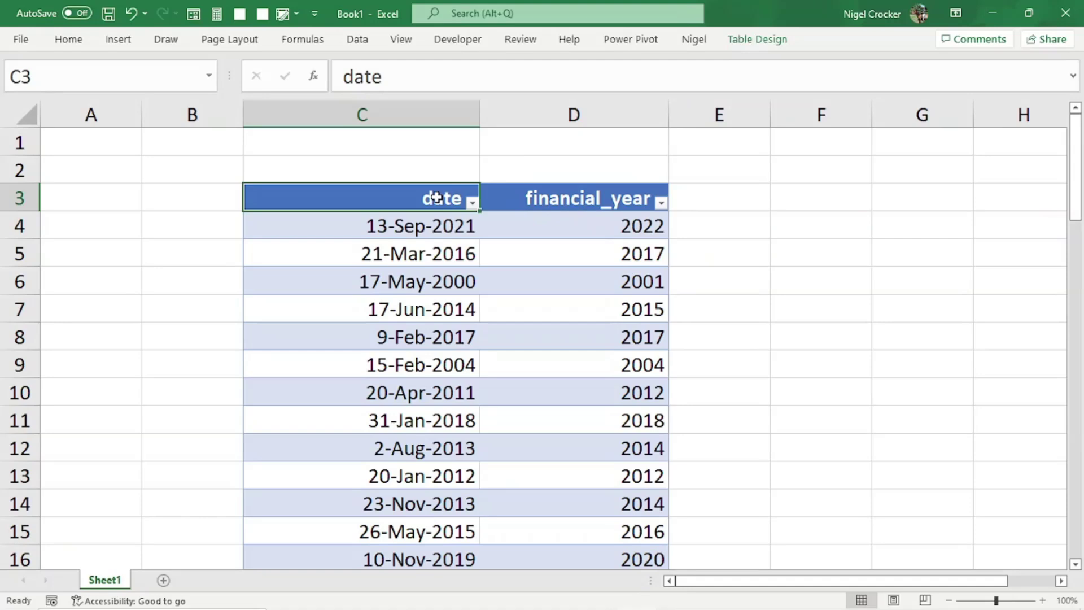
text(gibberish)
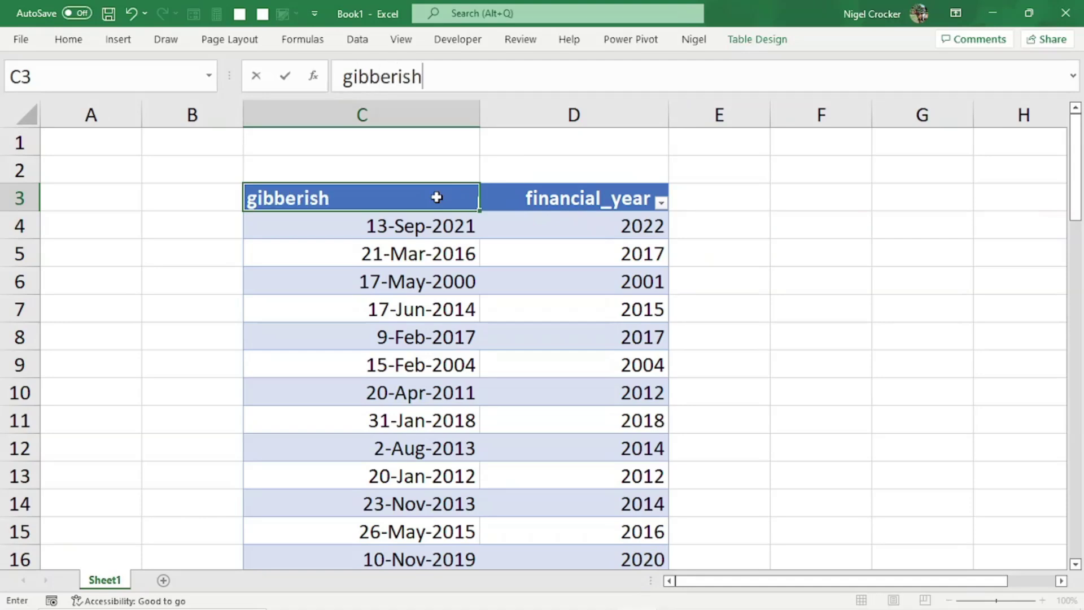
key(Return)
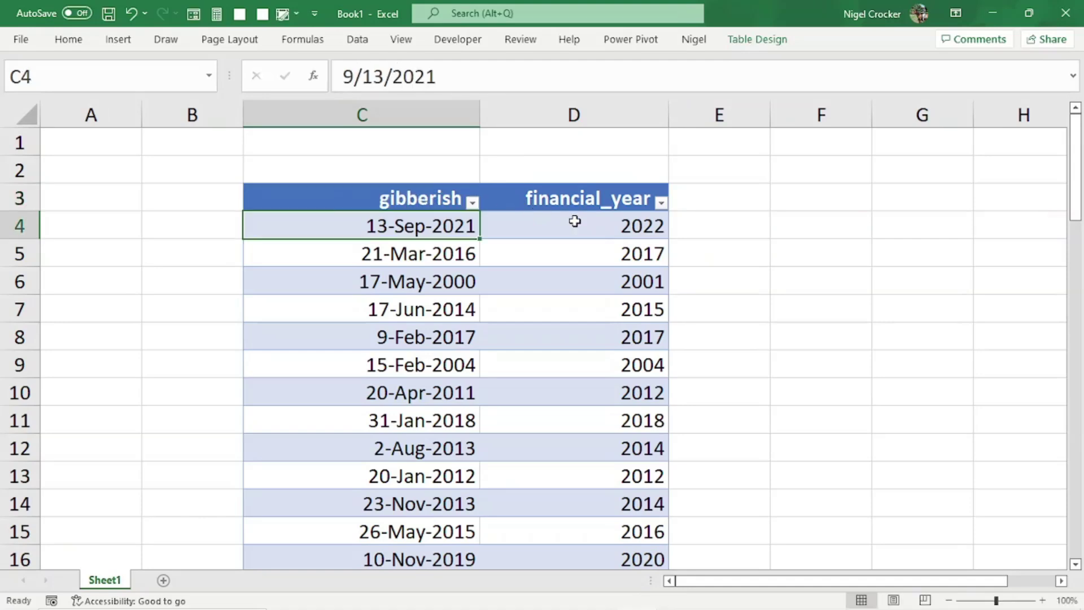
click(574, 221)
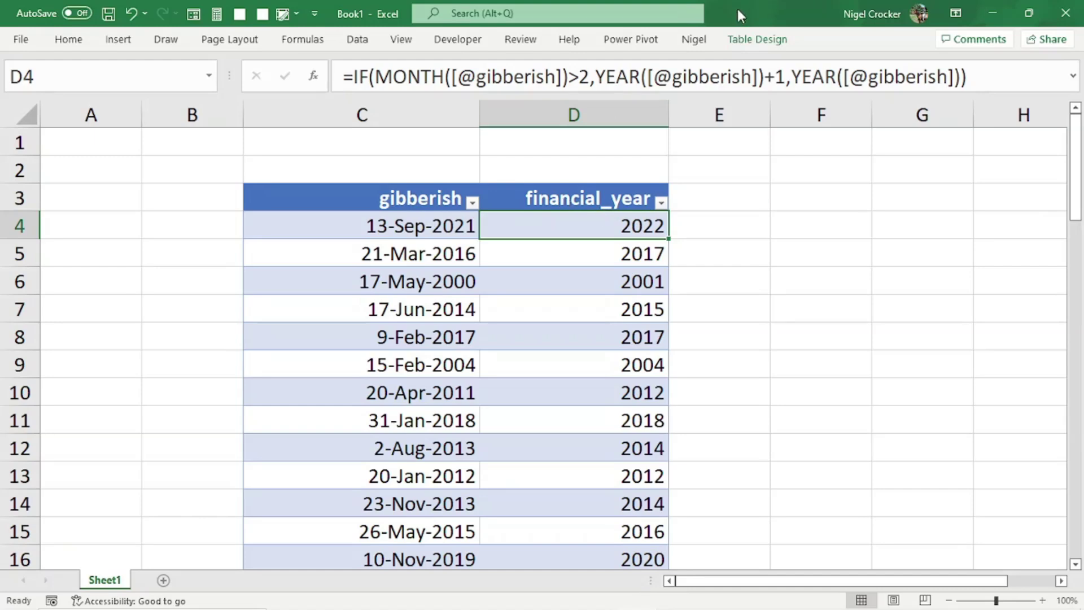
click(422, 202)
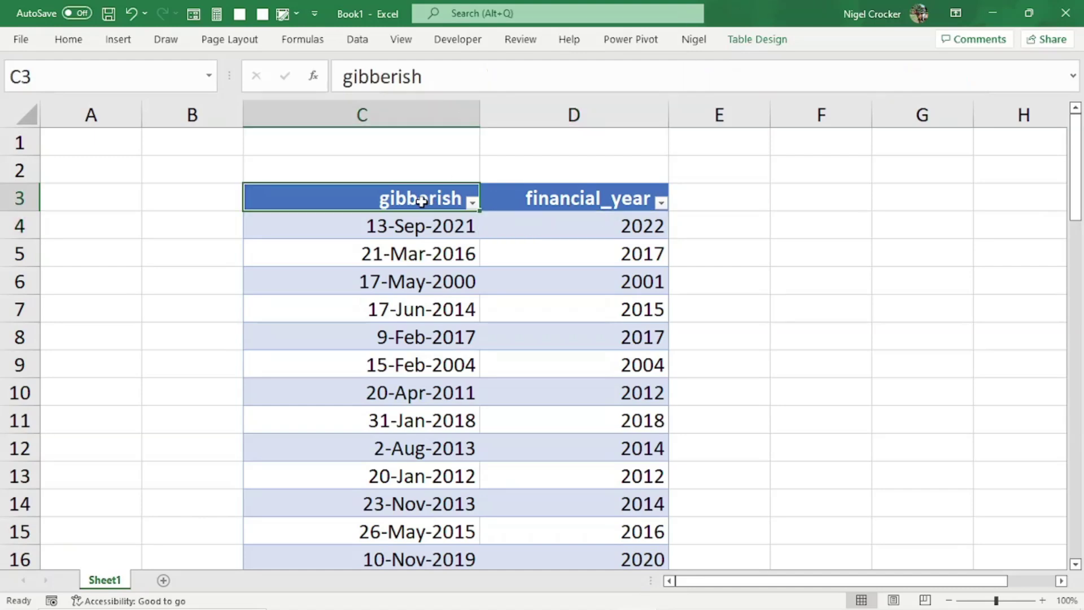
text(dat)
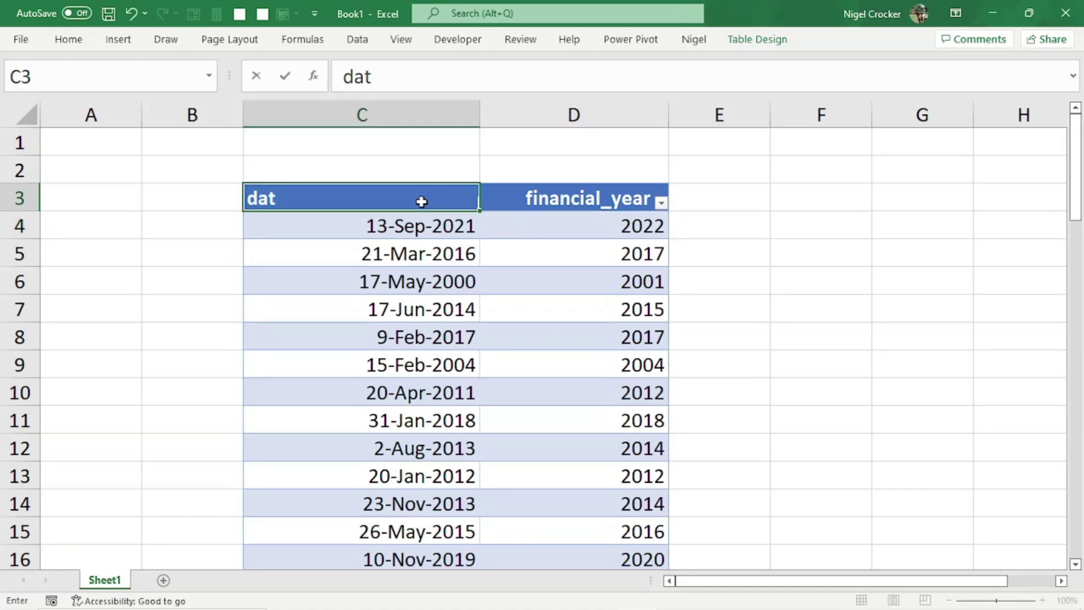
text(e)
key(Return)
click(554, 232)
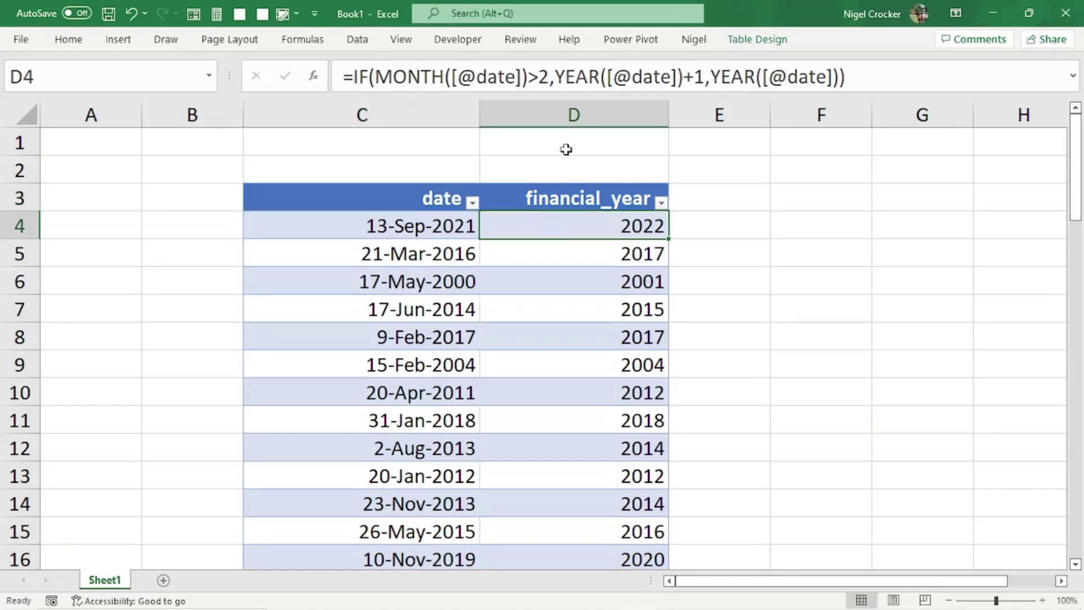
click(634, 246)
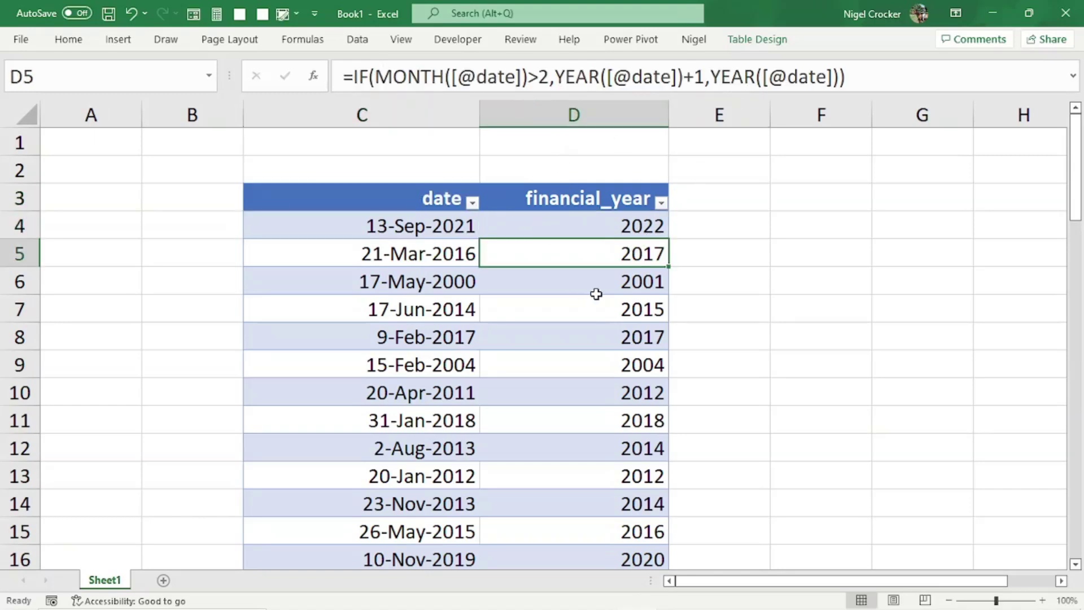
click(596, 293)
click(625, 227)
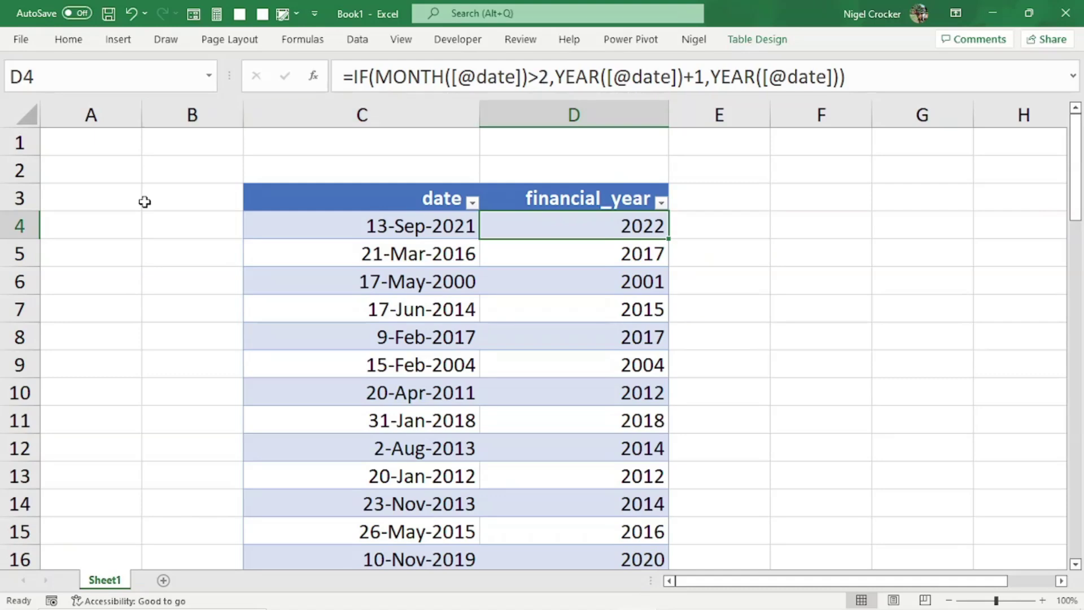
Insert a blank column at B, label A3 financial_year, and widen column A.
right_click(225, 112)
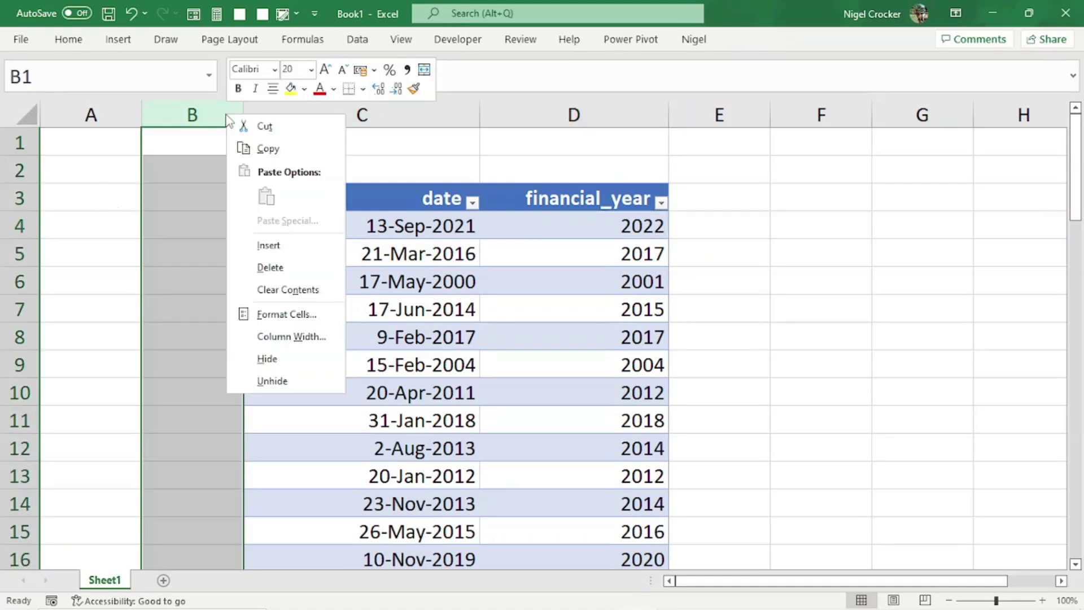
click(291, 244)
click(118, 204)
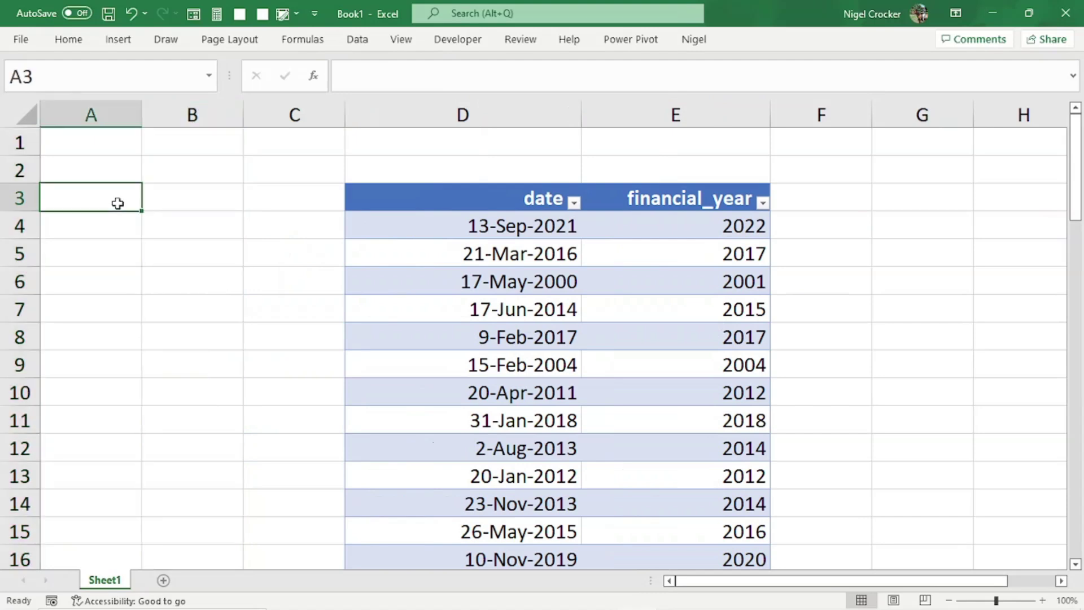
text(fina)
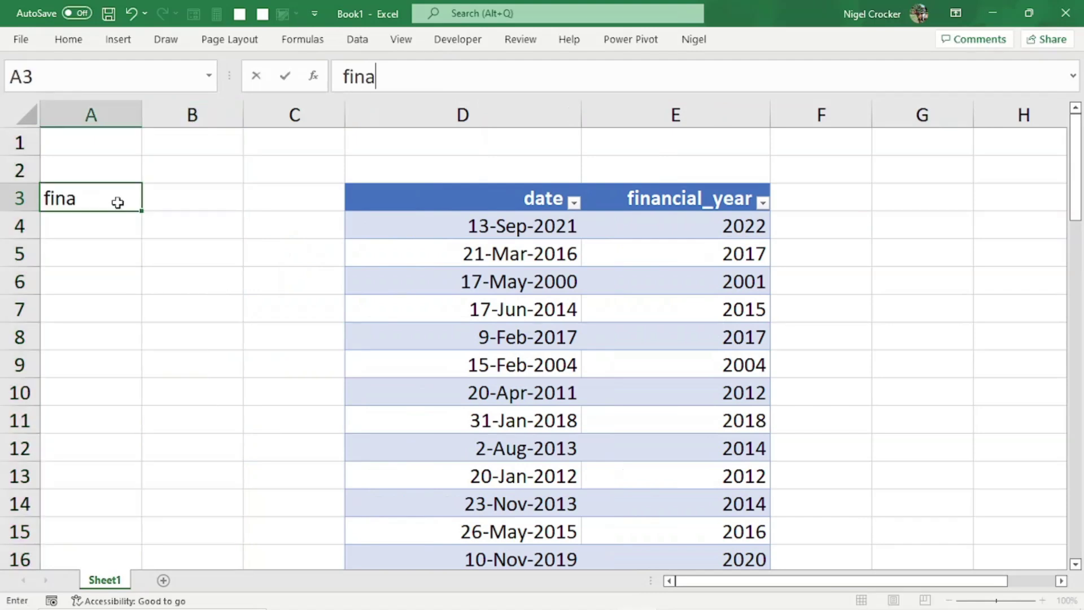
text(ncial_)
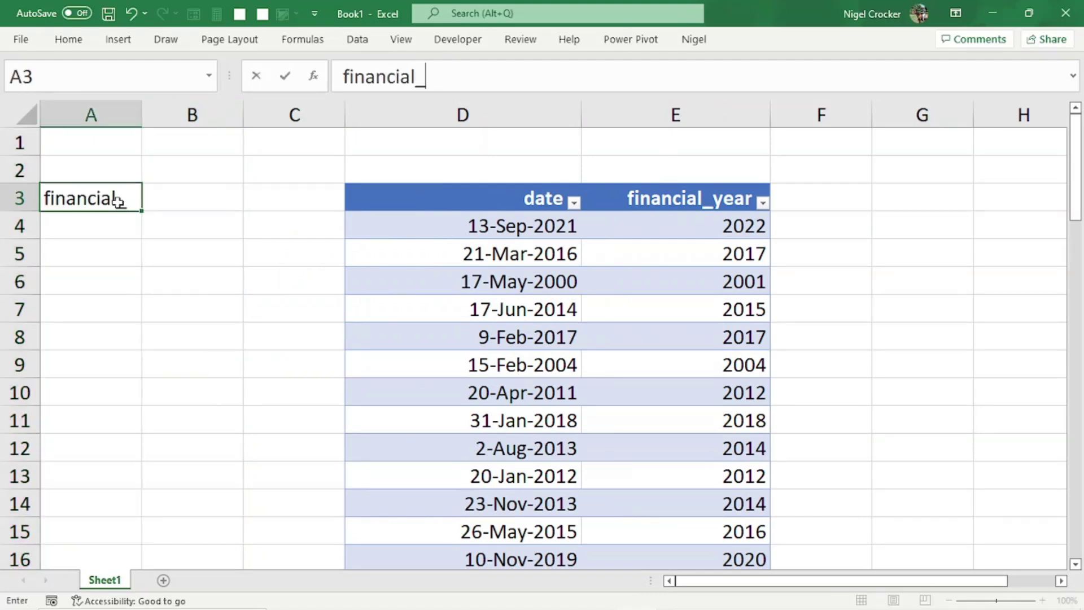
text(year)
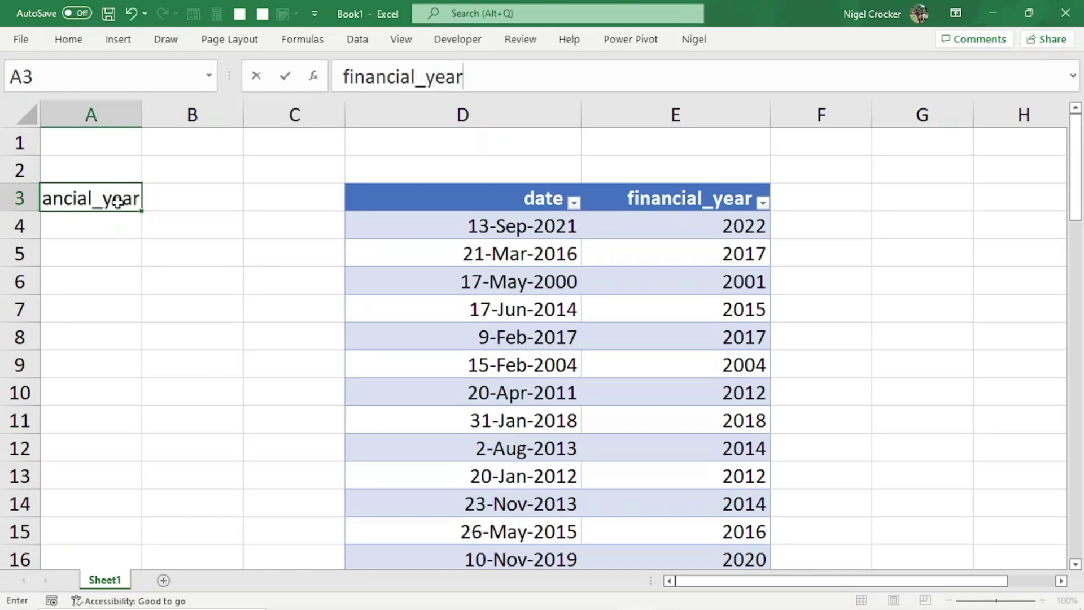
key(Return)
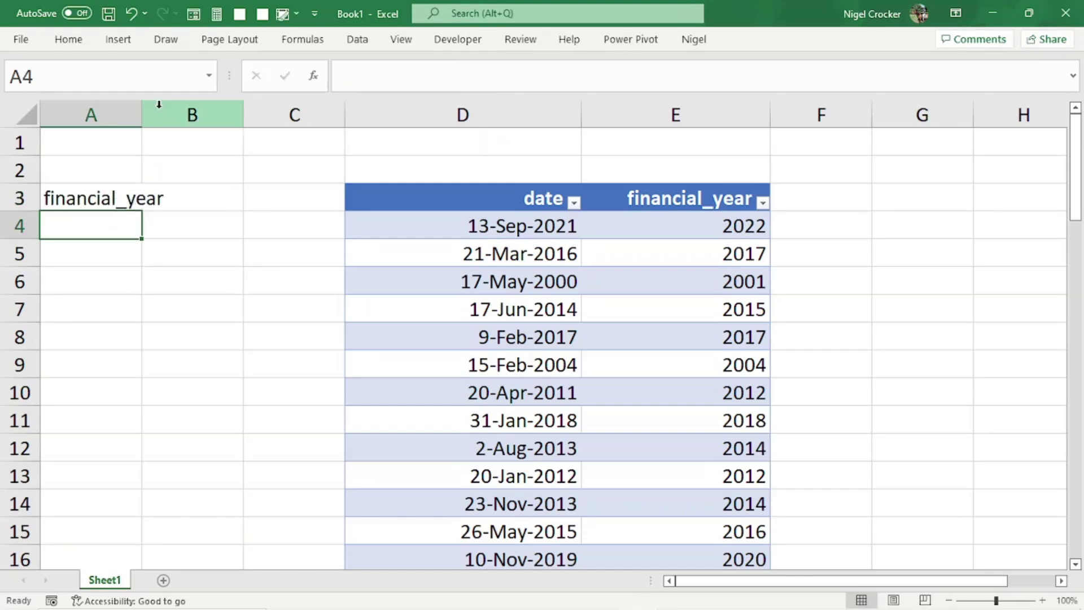
drag(148, 113, 168, 113)
Enter the year-end month value 2 in cell B3.
click(226, 197)
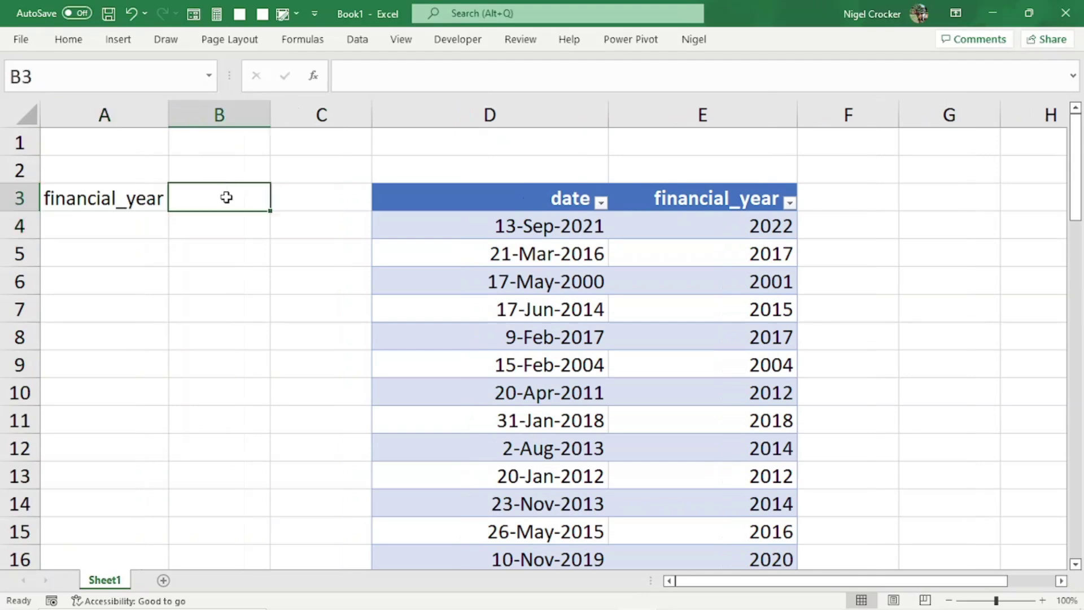
text(2)
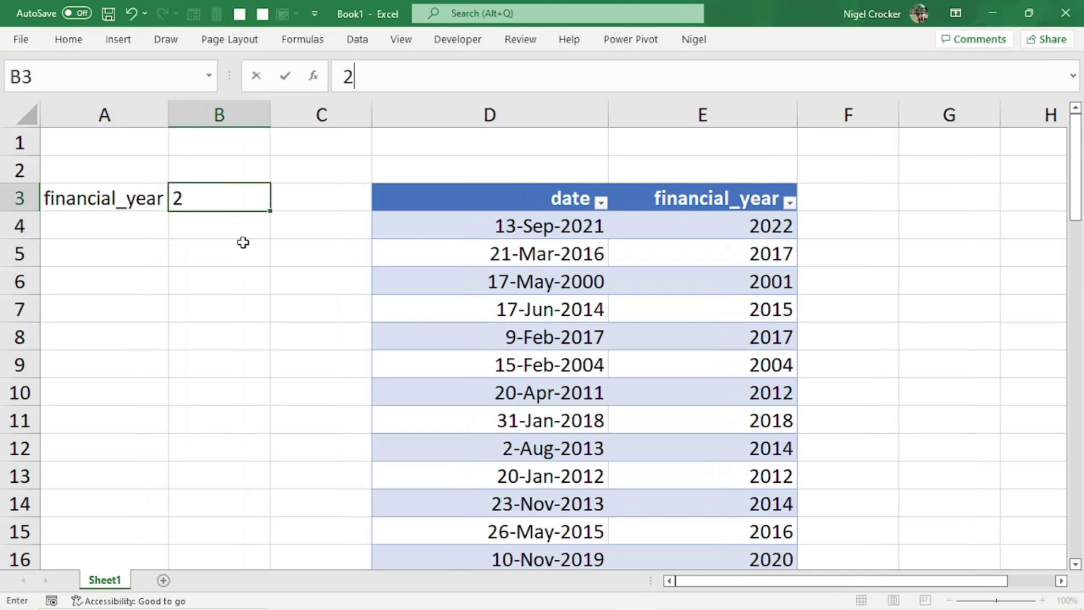
click(243, 242)
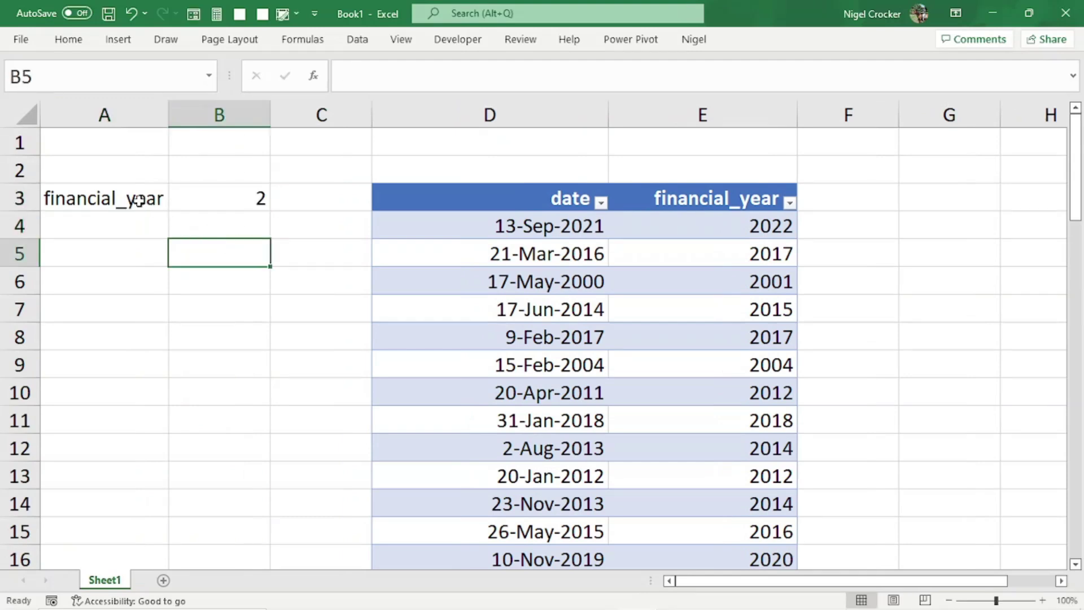
click(139, 201)
Name B3 'financial_year' from its left-column label in A3:B3, then confirm the name.
key(ctrl+F1)
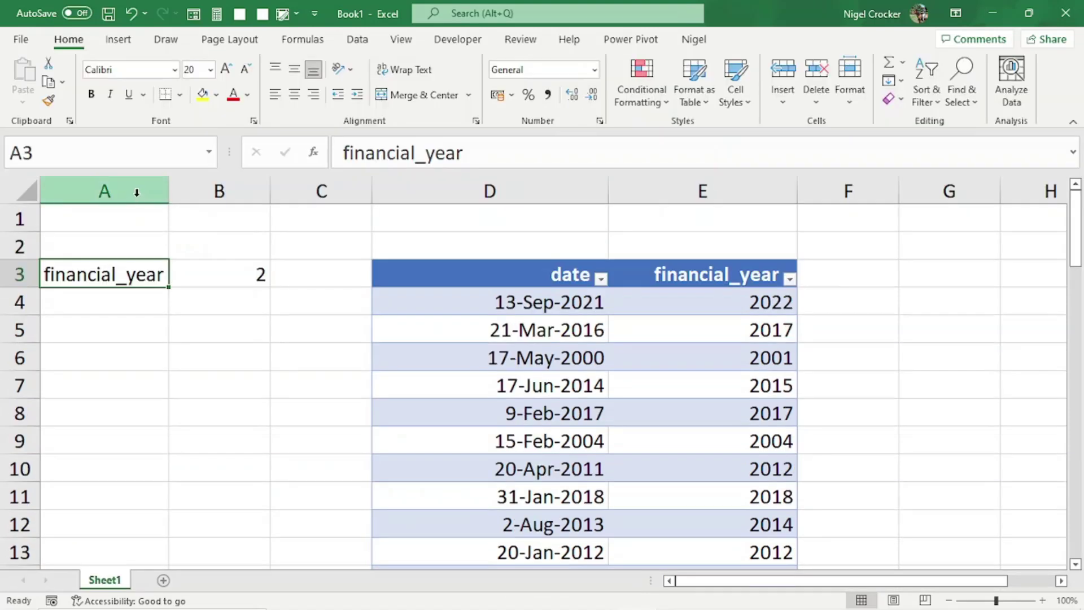
drag(130, 274, 198, 274)
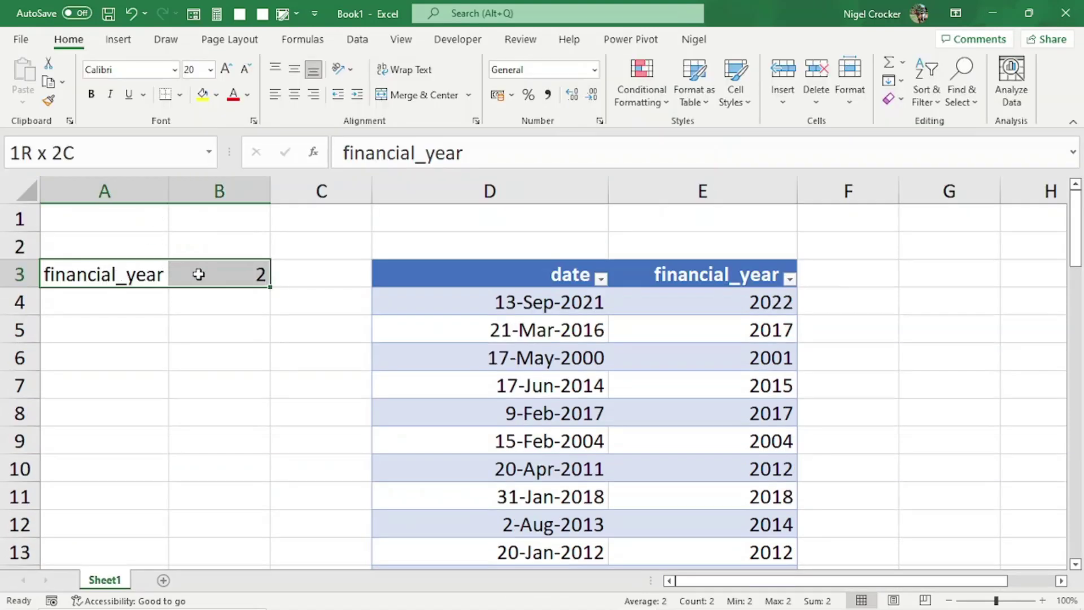
click(309, 46)
click(542, 102)
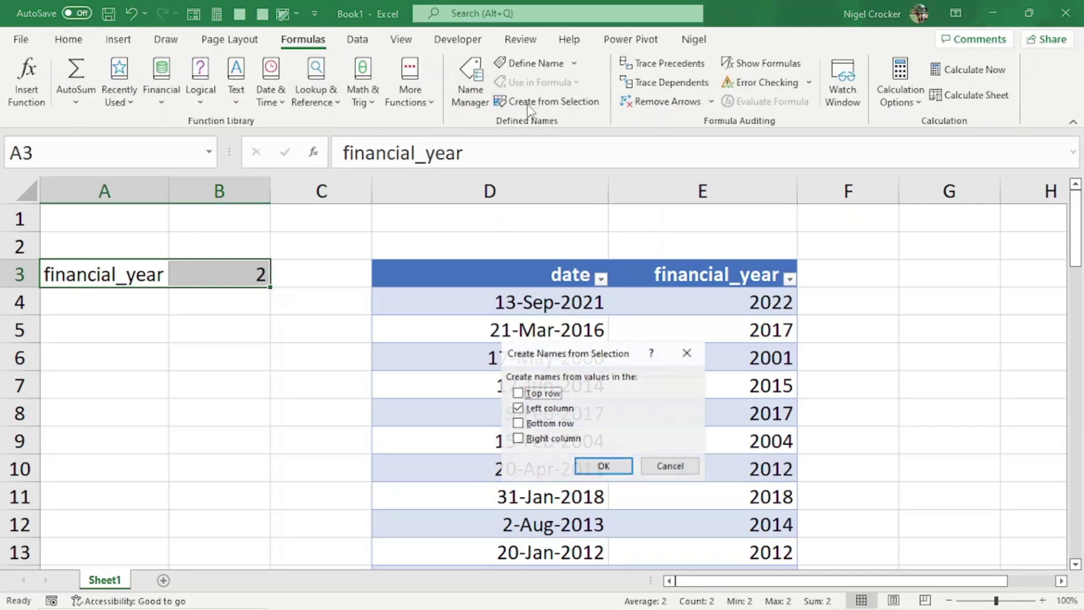
click(609, 465)
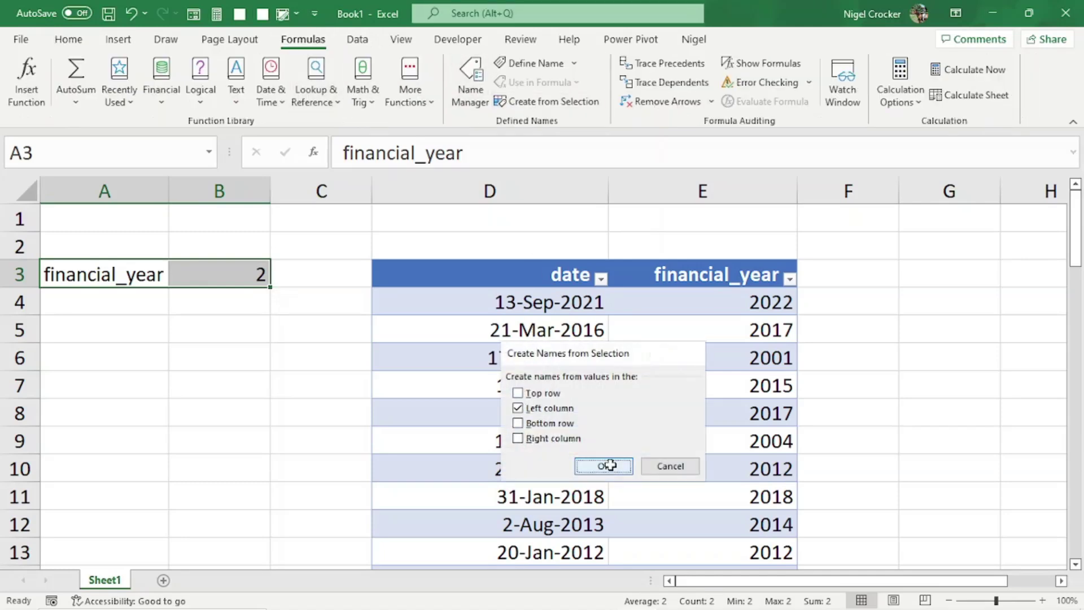
click(121, 280)
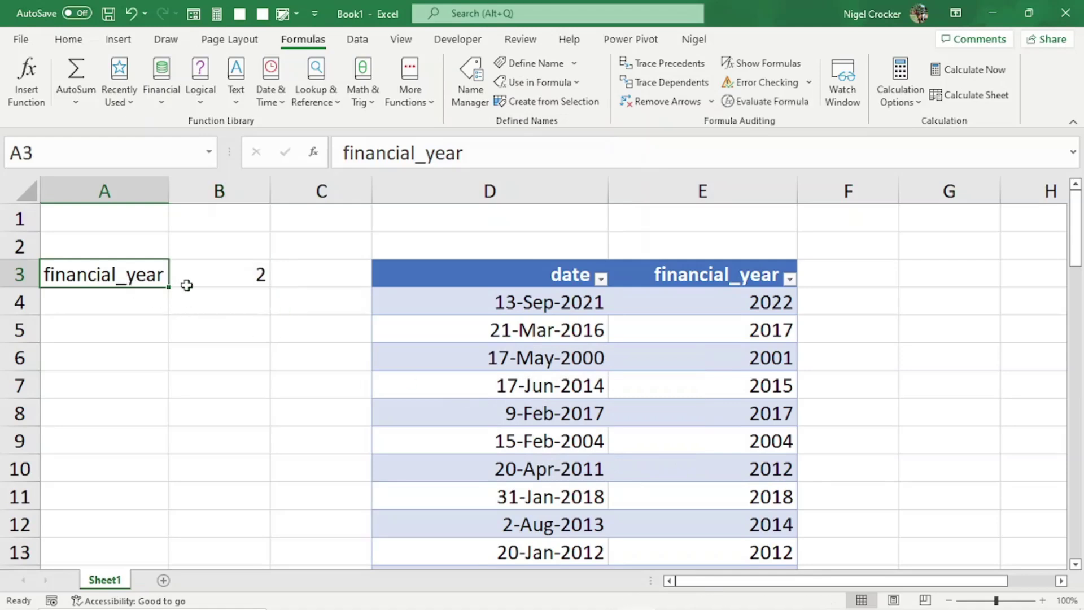
click(187, 281)
click(143, 275)
Replace the fixed 2 in E4's formula with B3 and overwrite the whole column.
click(212, 268)
click(740, 302)
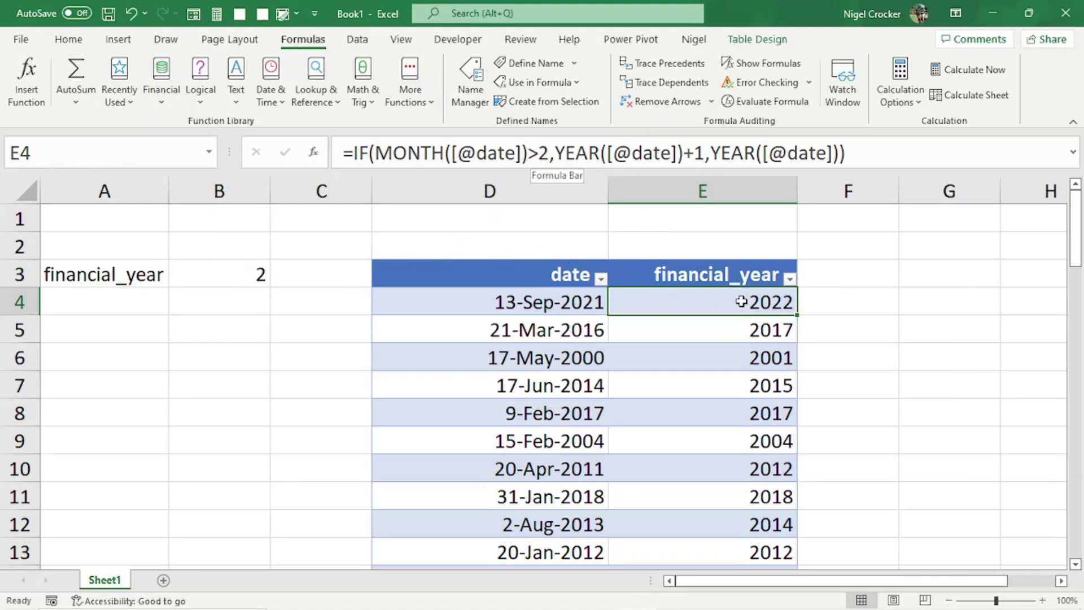
click(542, 152)
double_click(542, 152)
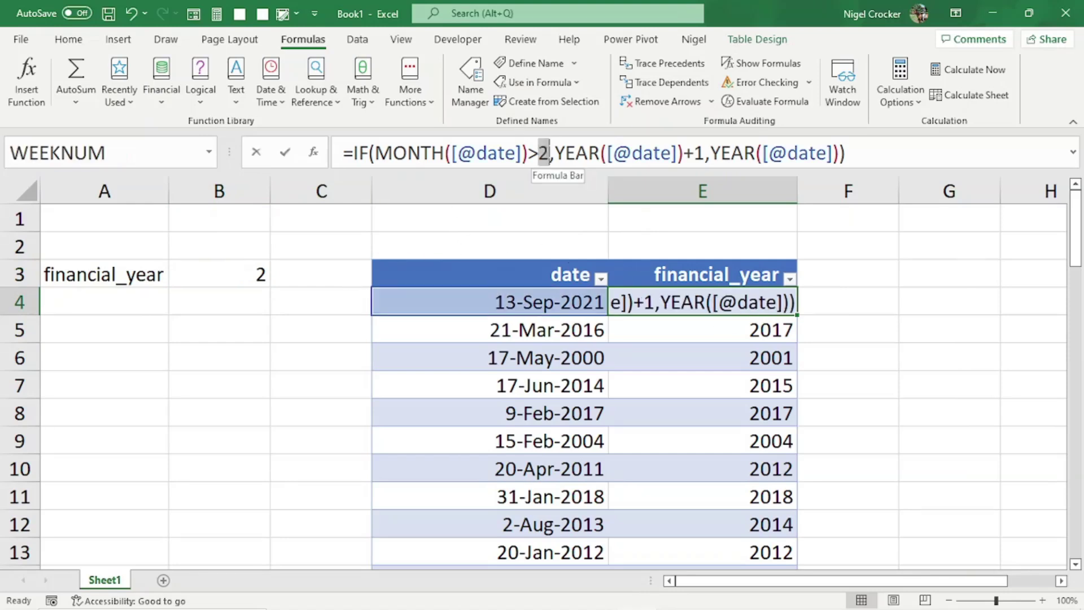
click(236, 269)
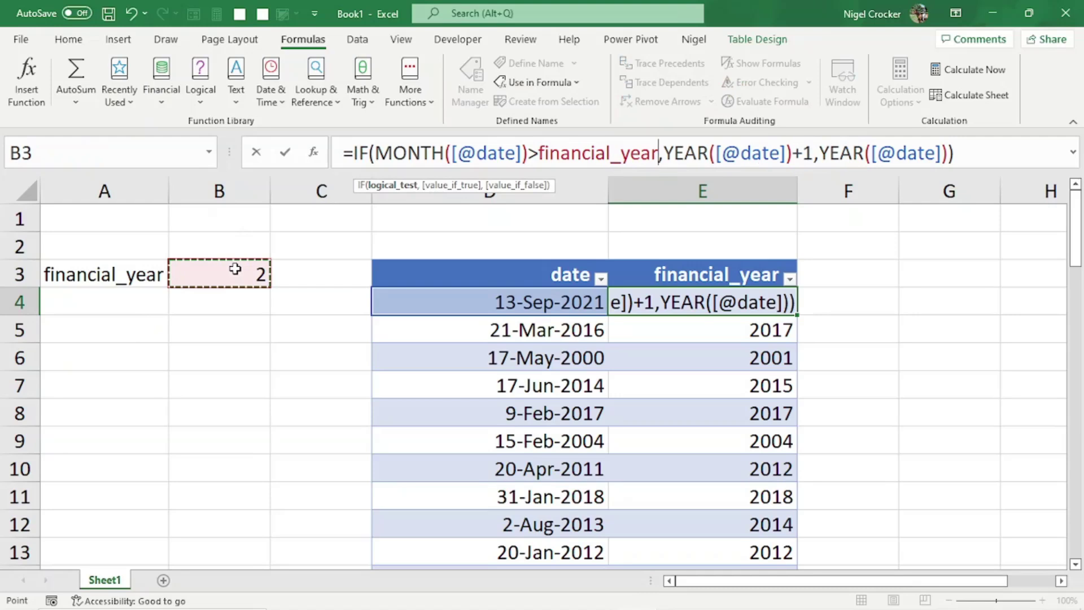
key(Return)
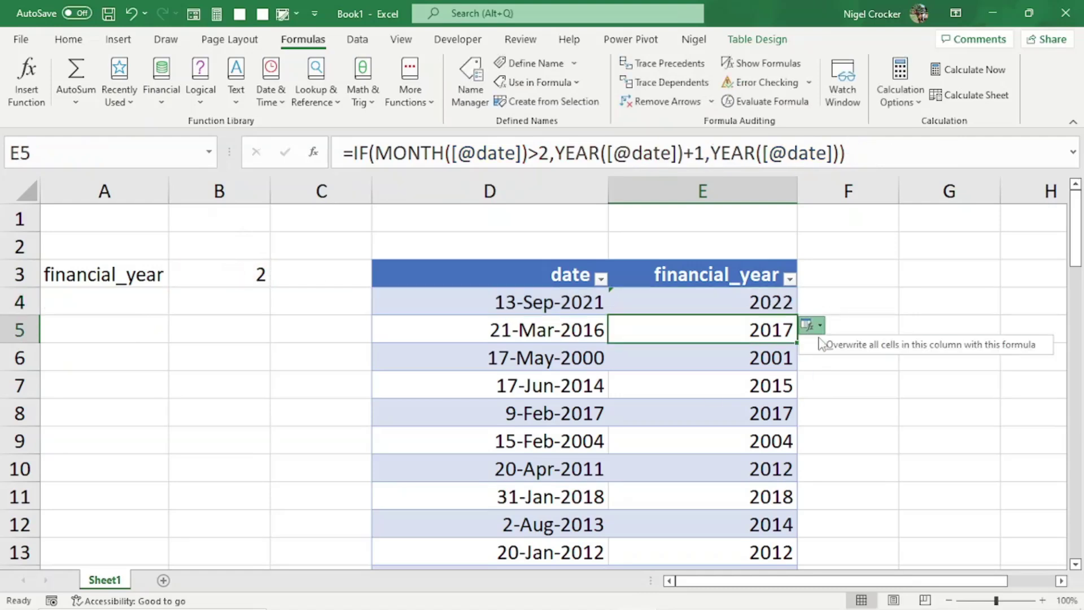
click(824, 344)
click(729, 307)
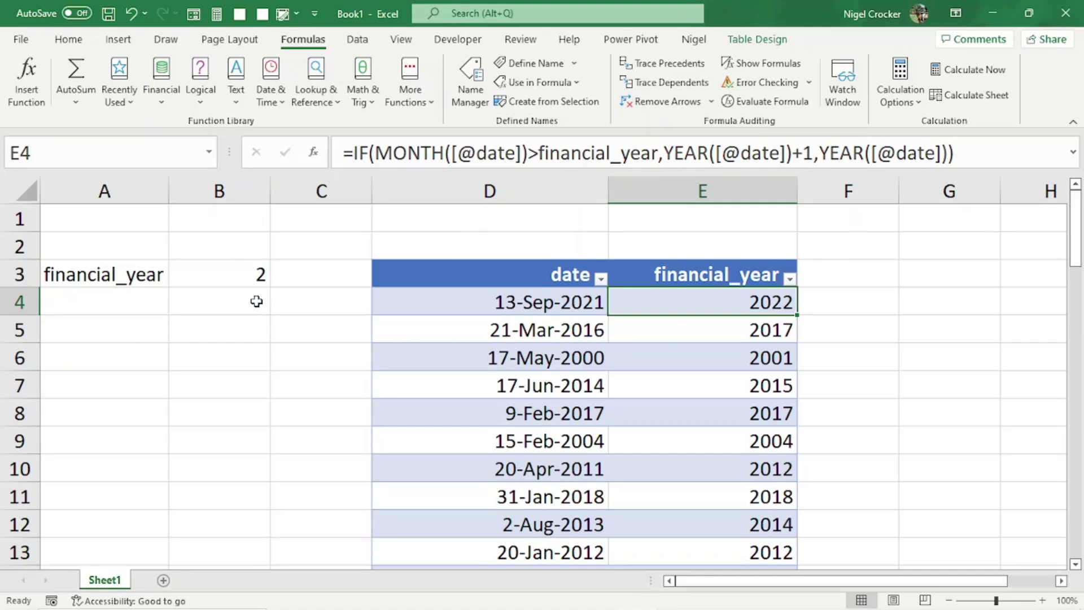
click(215, 279)
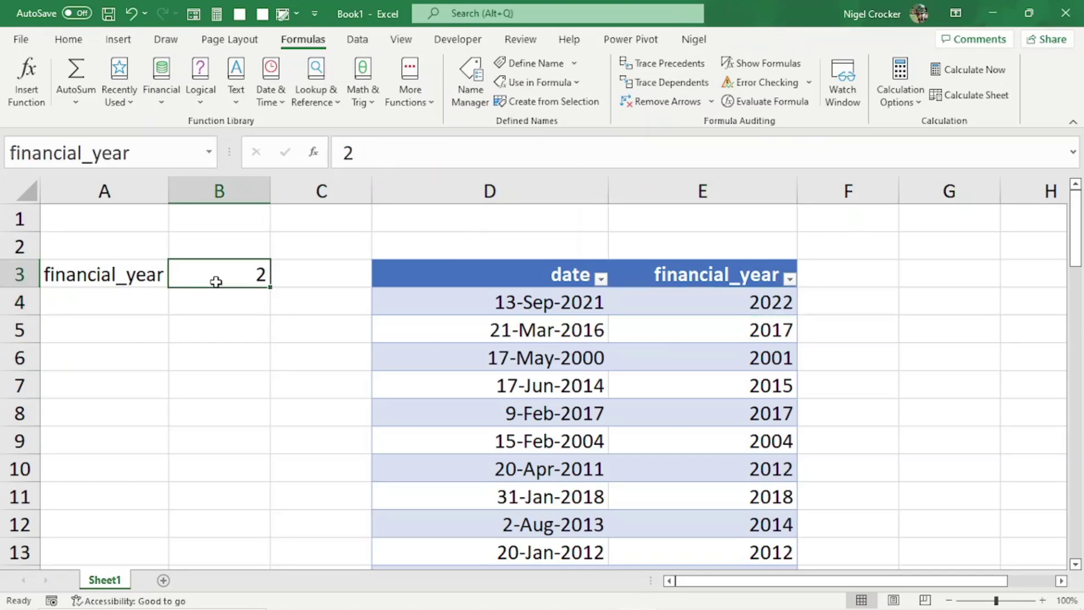
Set the year-end month to 3 and check the recalculated year in E23.
click(672, 345)
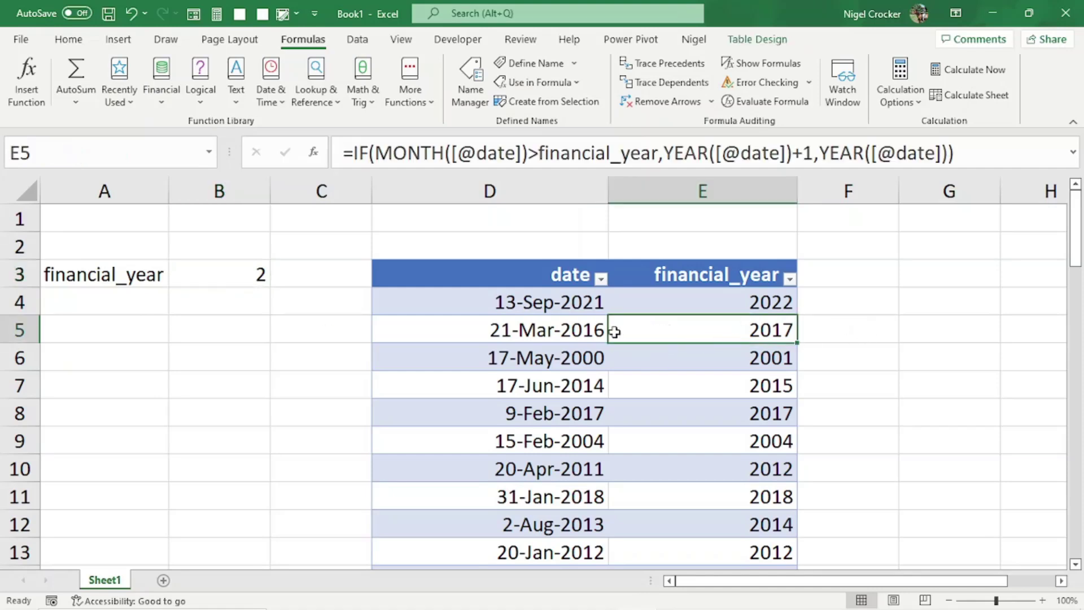
click(237, 274)
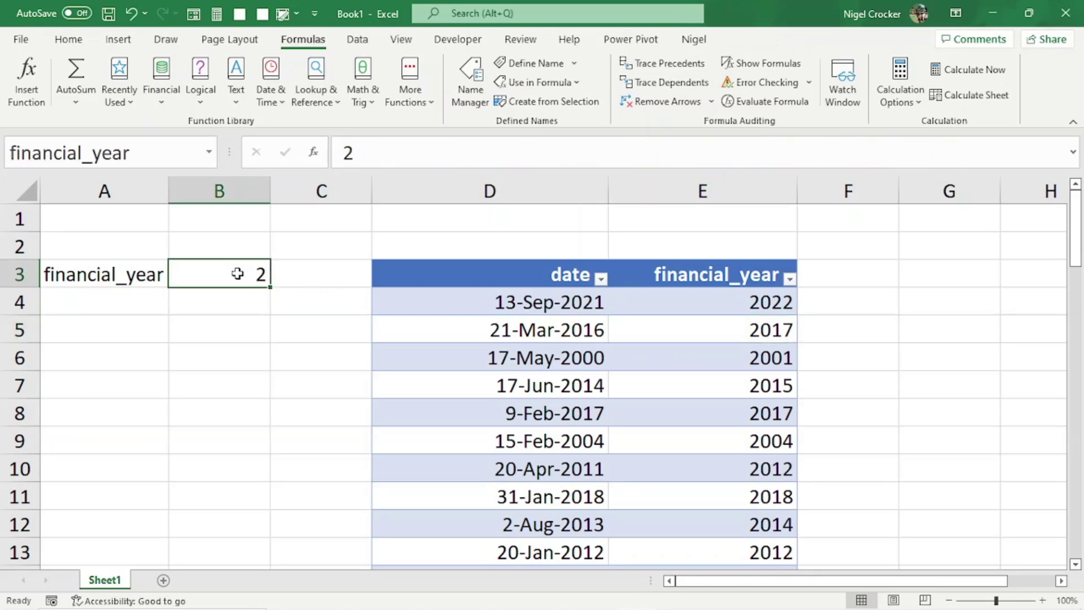
text(3)
key(Return)
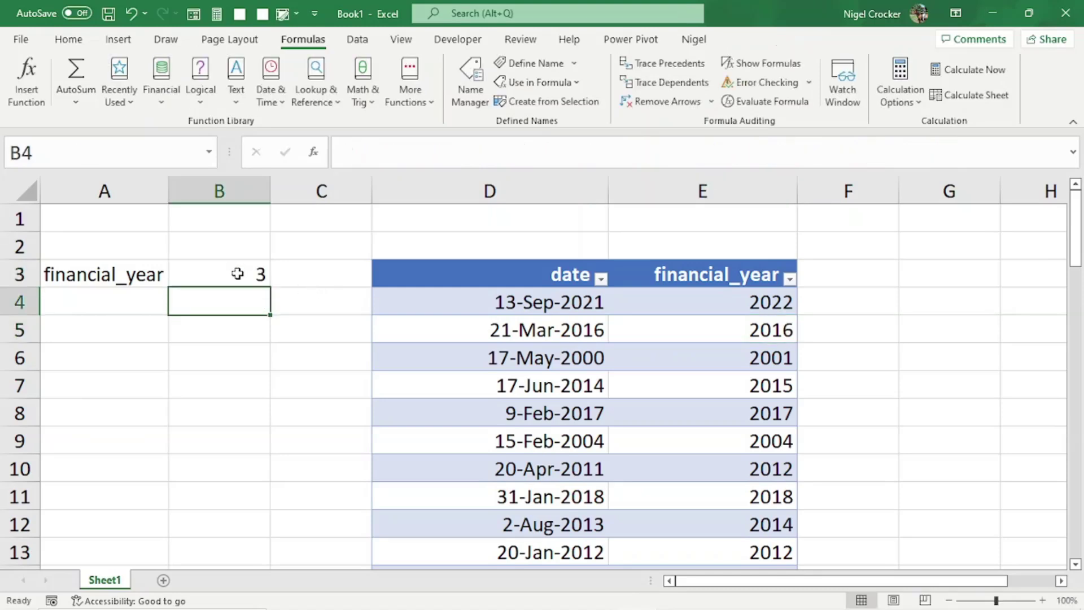
scroll(722, 444, down, 4)
scroll(723, 445, down, 3)
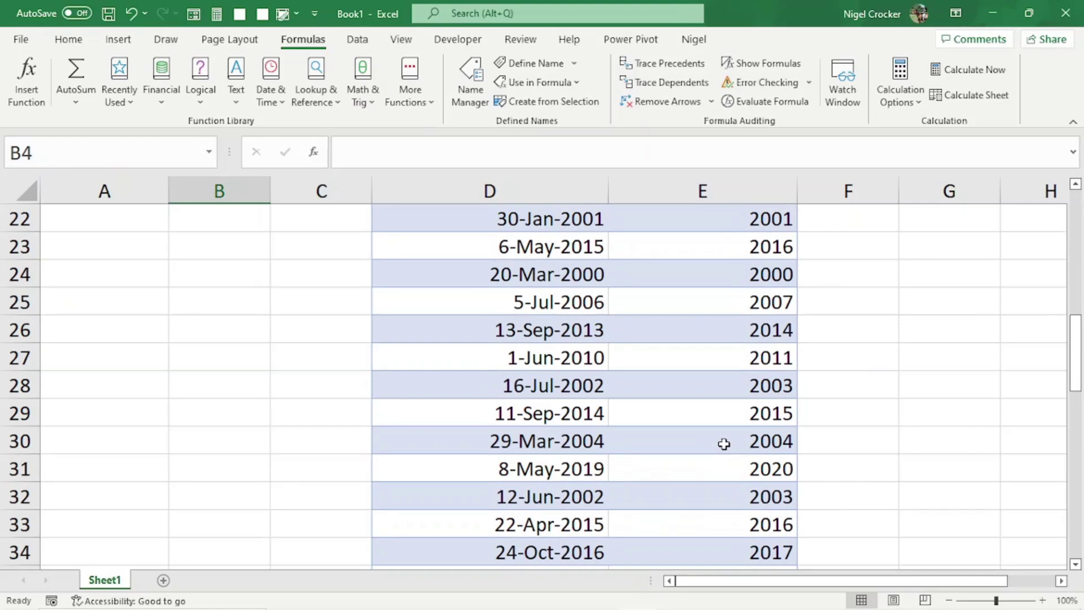
scroll(724, 445, up, 1)
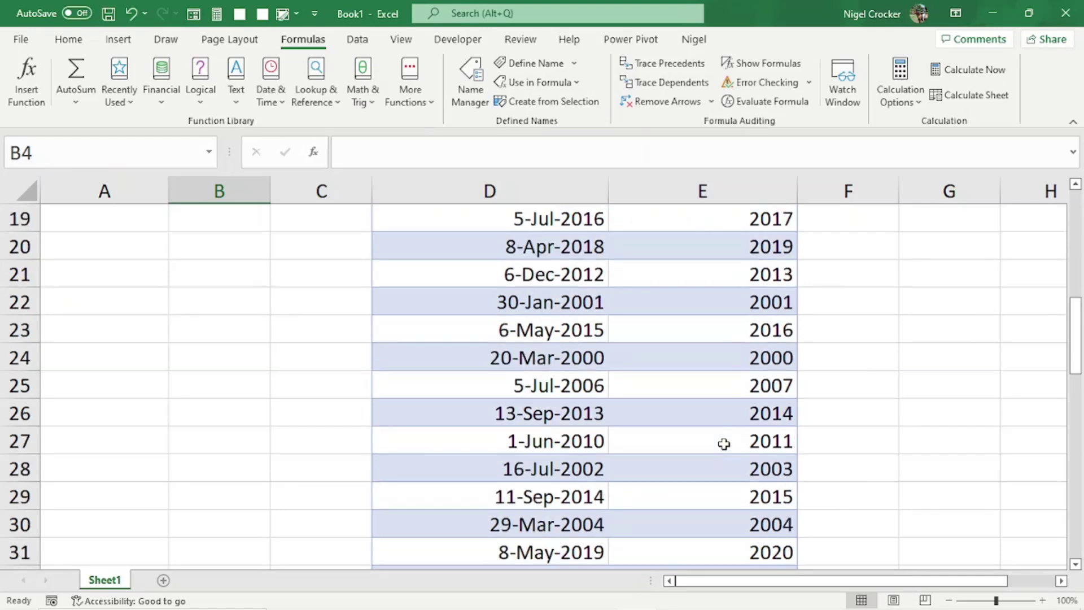
click(571, 332)
click(688, 336)
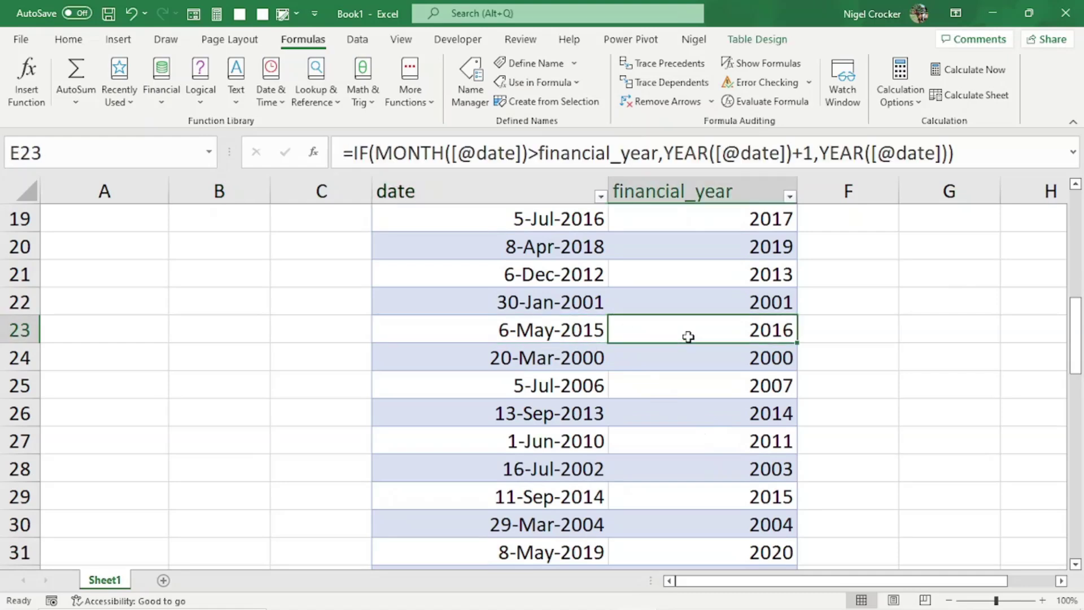
scroll(588, 415, up, 1)
scroll(588, 415, up, 5)
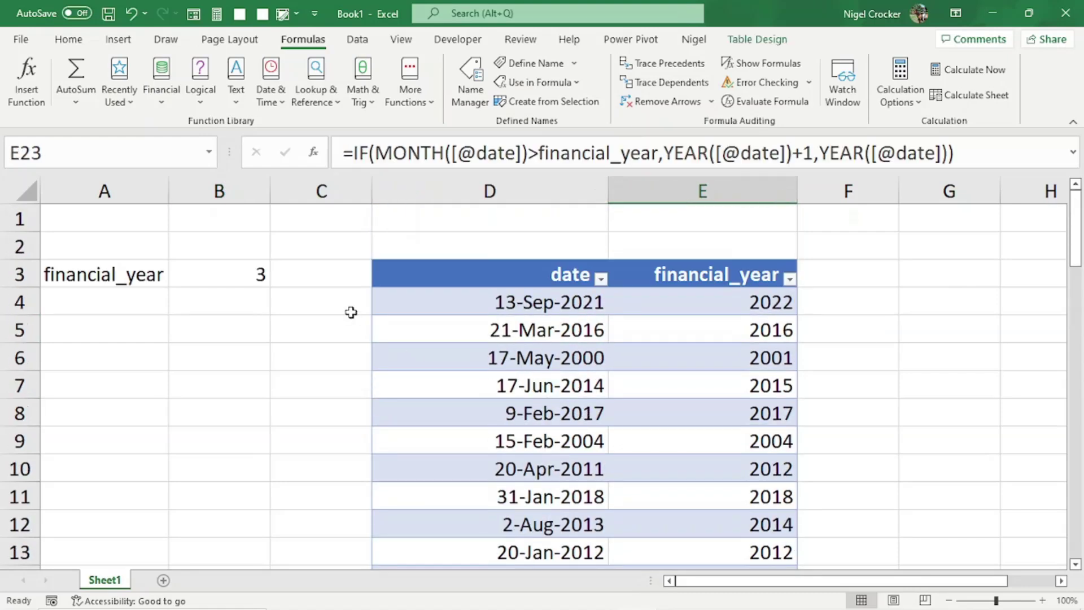
Change the year-end month to 5 and recheck the year for D23's date.
click(231, 270)
text(5)
key(Return)
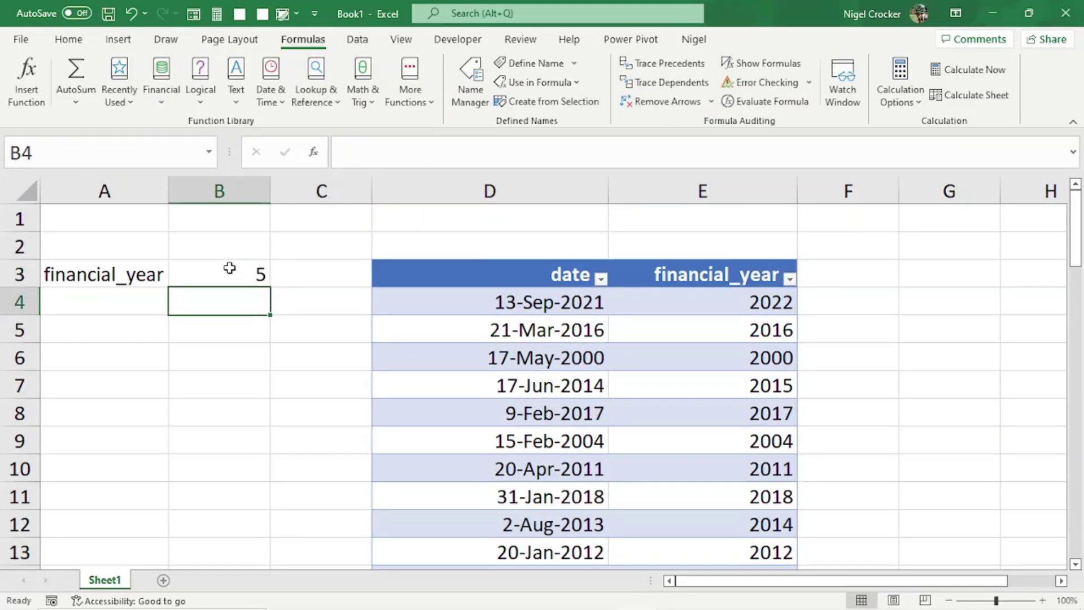
scroll(336, 270, down, 2)
scroll(373, 292, down, 3)
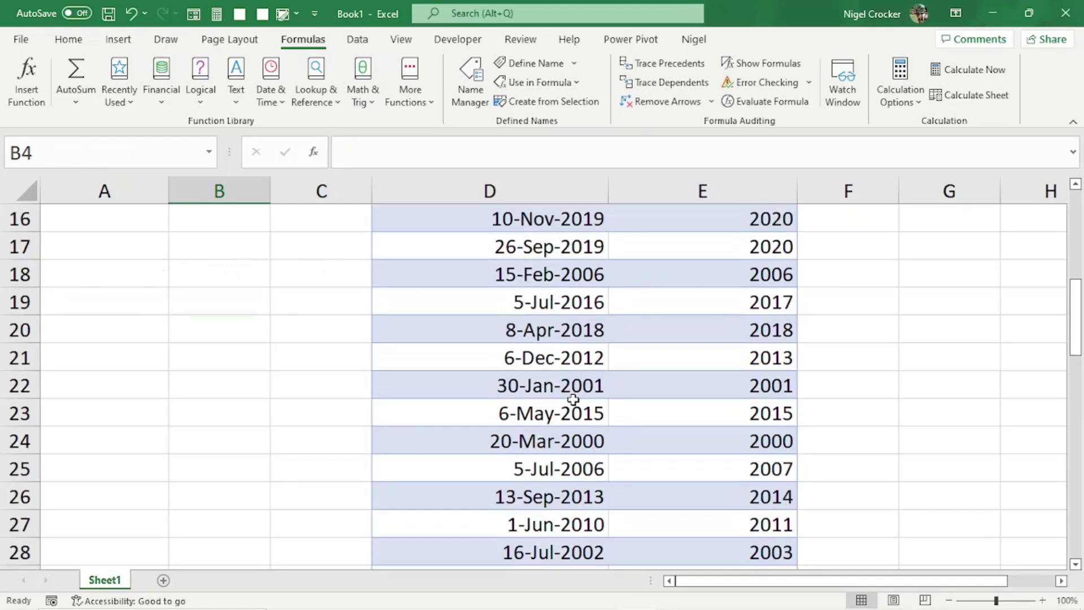
click(588, 418)
click(690, 414)
scroll(395, 408, up, 5)
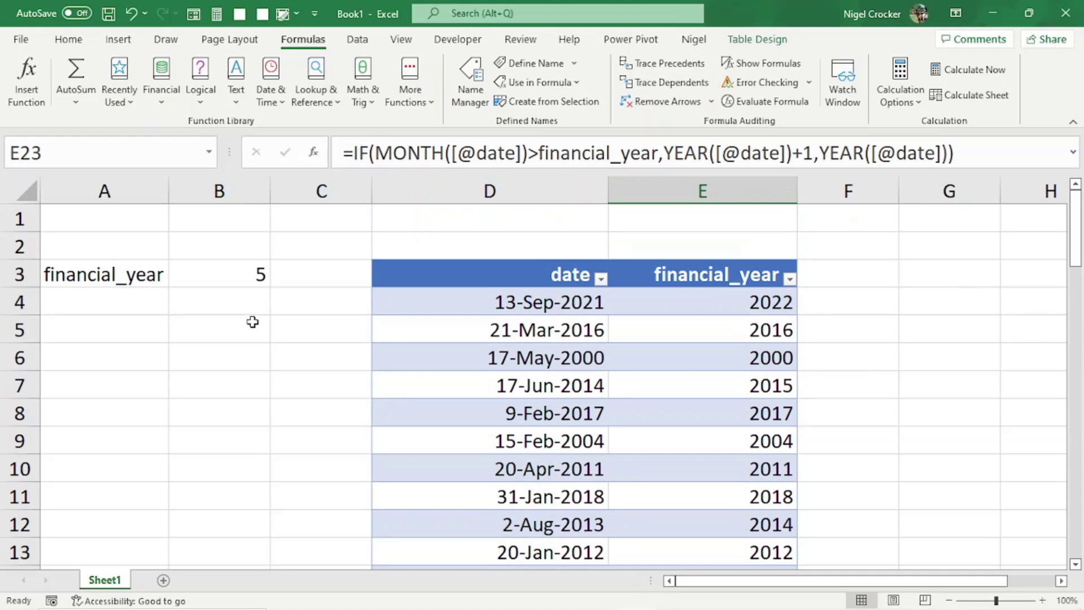
Set the year-end month to 8, confirming 17-Jun-2014 now shows 2014.
click(242, 276)
text(8)
key(Return)
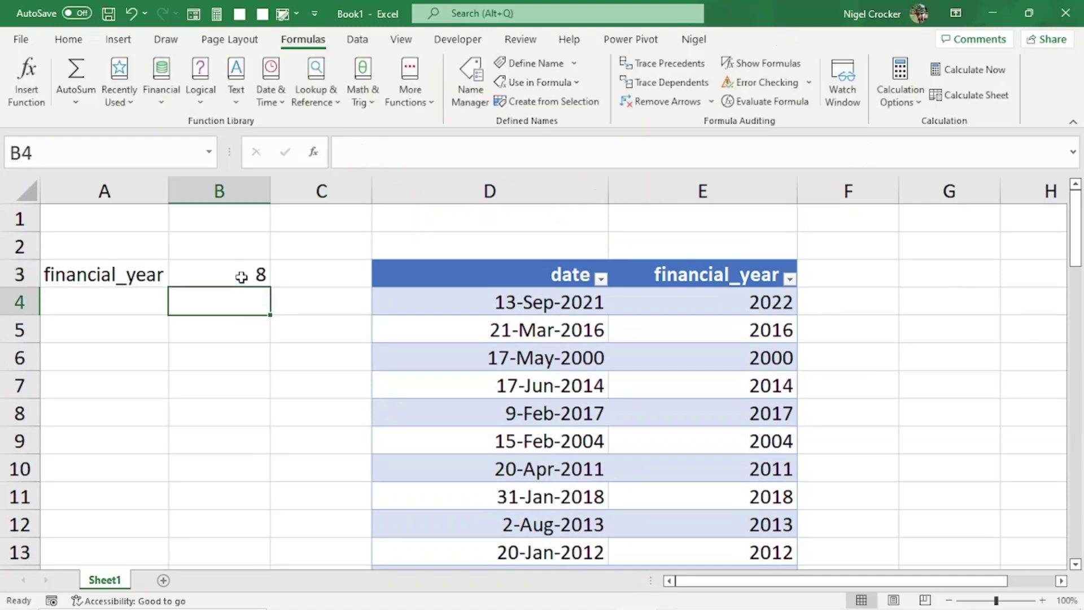
click(640, 376)
scroll(640, 372, down, 1)
scroll(640, 374, up, 1)
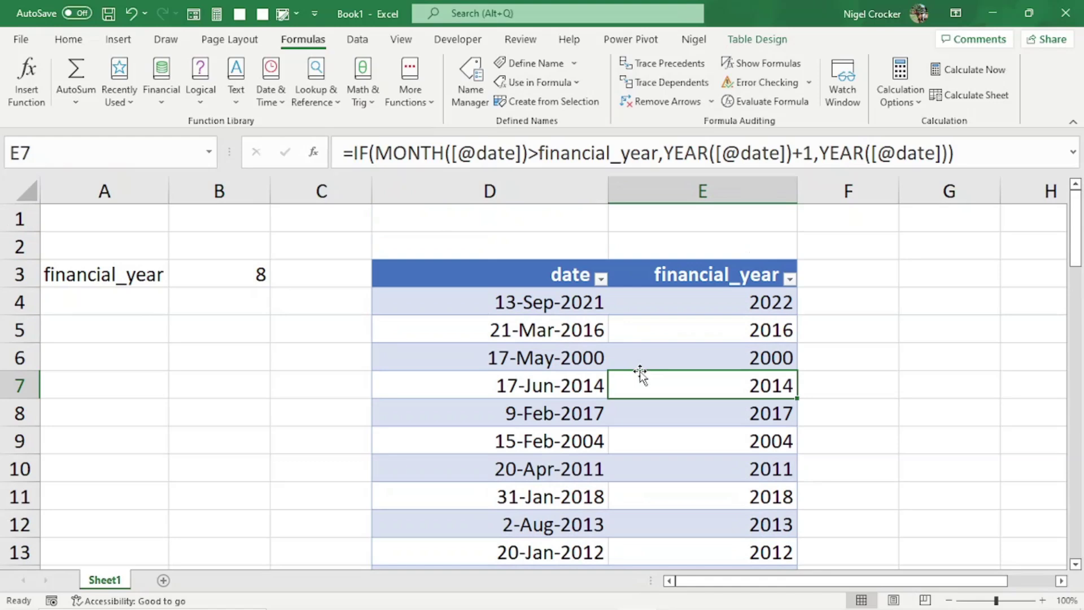
click(261, 275)
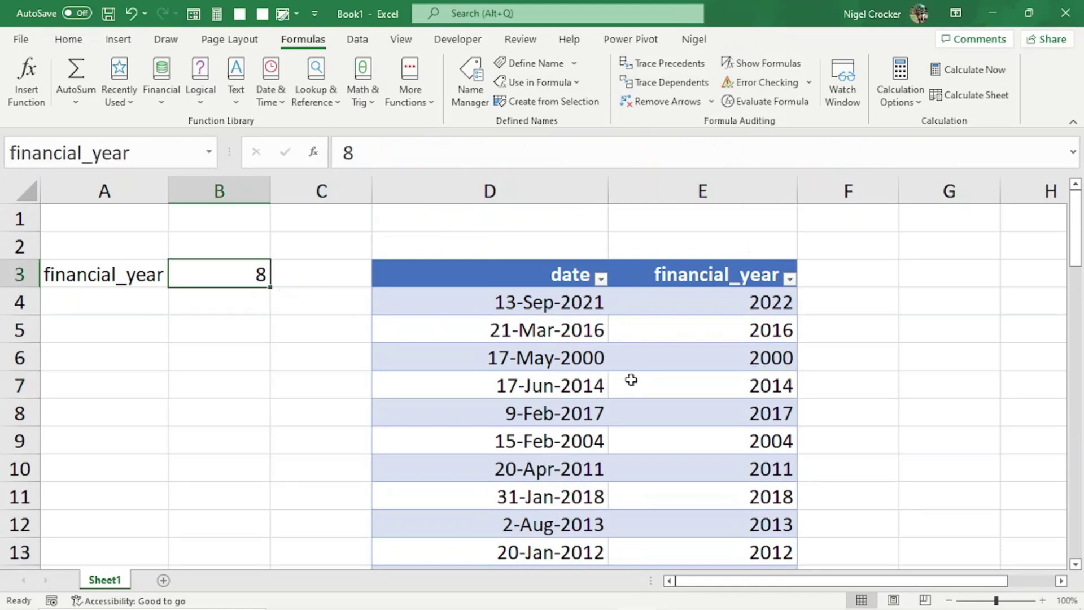
click(529, 302)
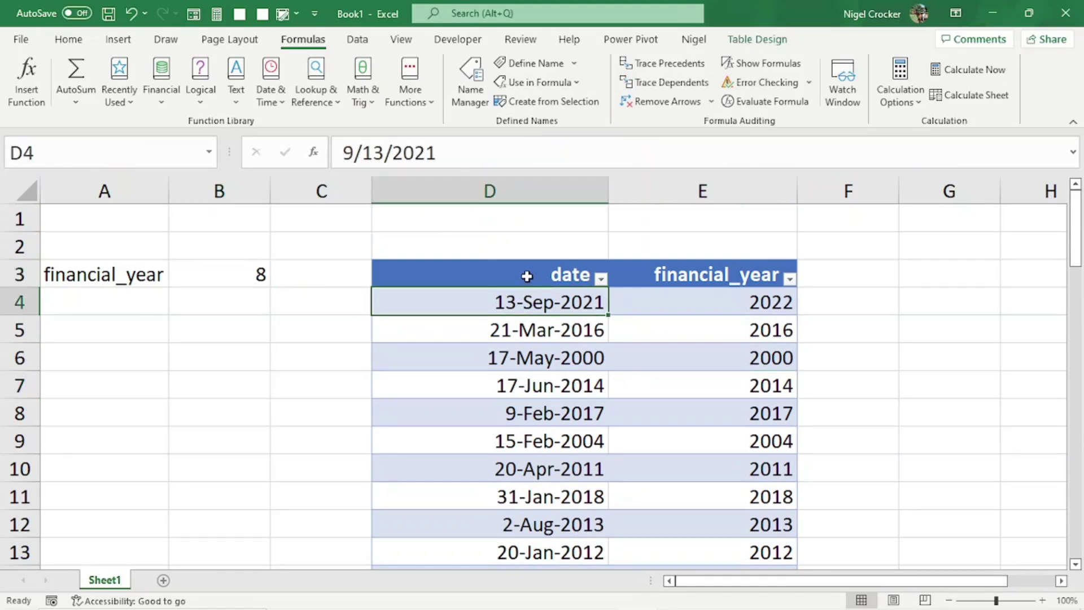
click(527, 276)
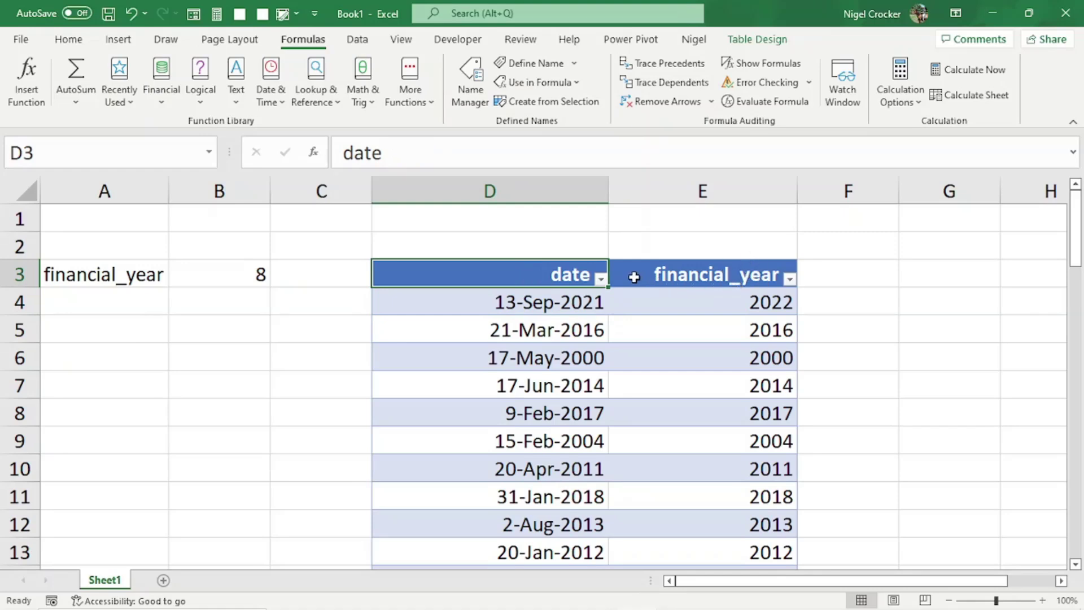
click(673, 278)
click(576, 280)
click(662, 276)
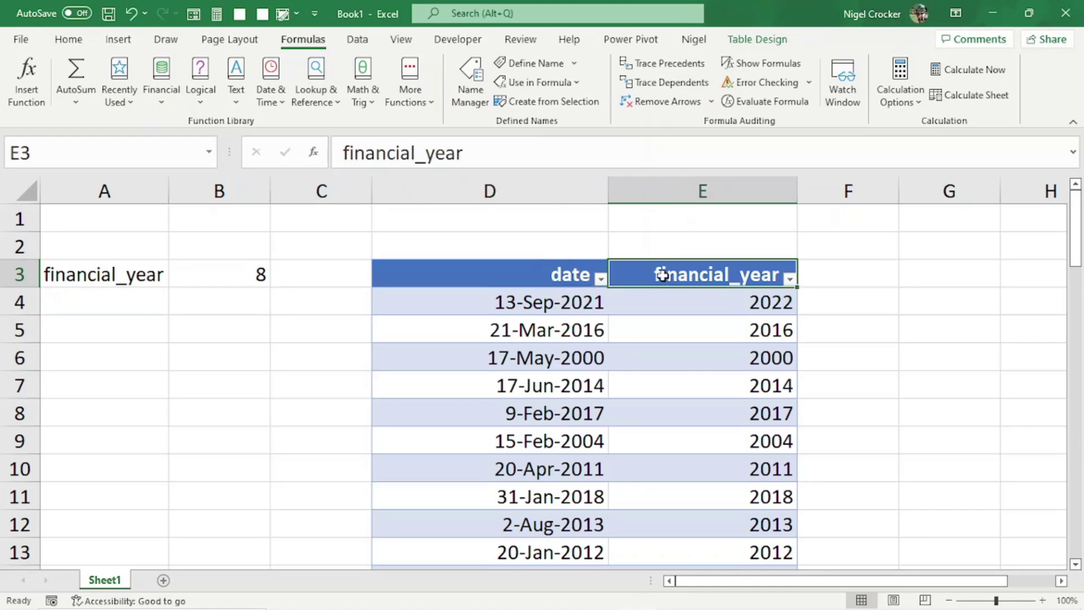
click(552, 281)
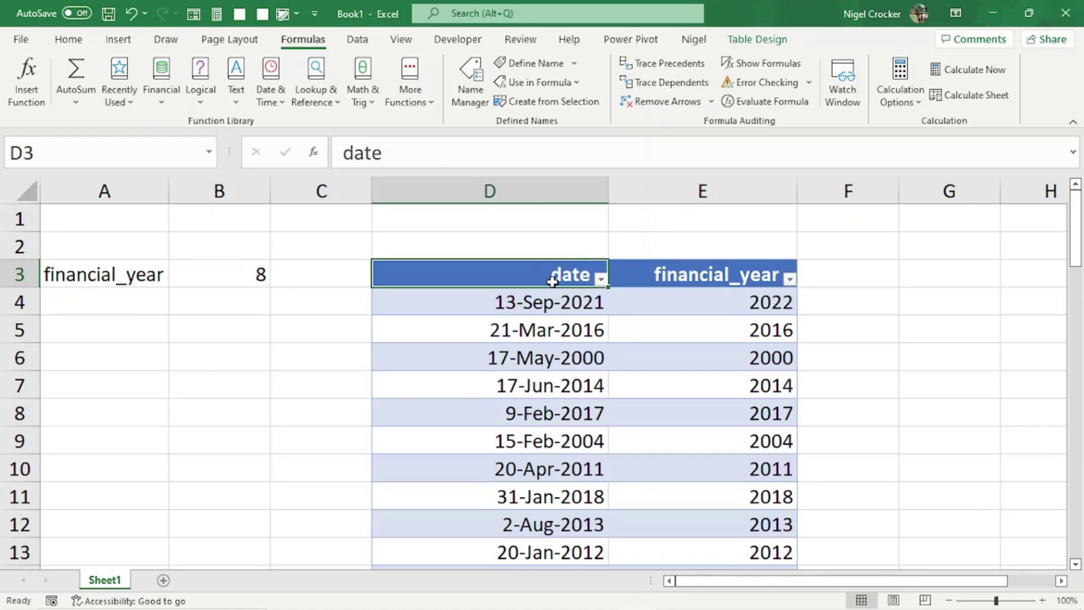
click(694, 307)
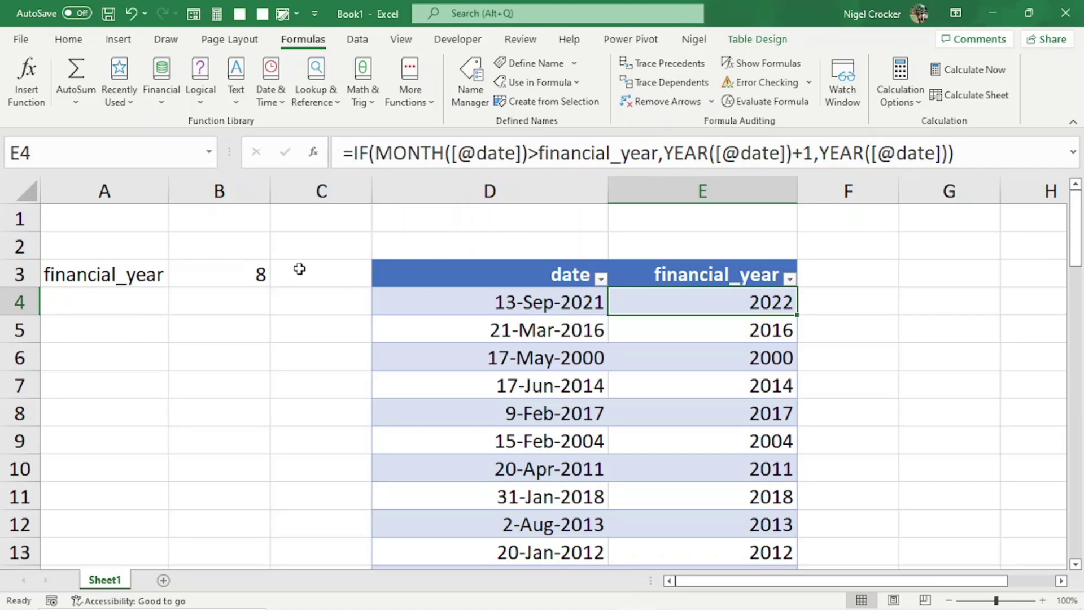
click(247, 270)
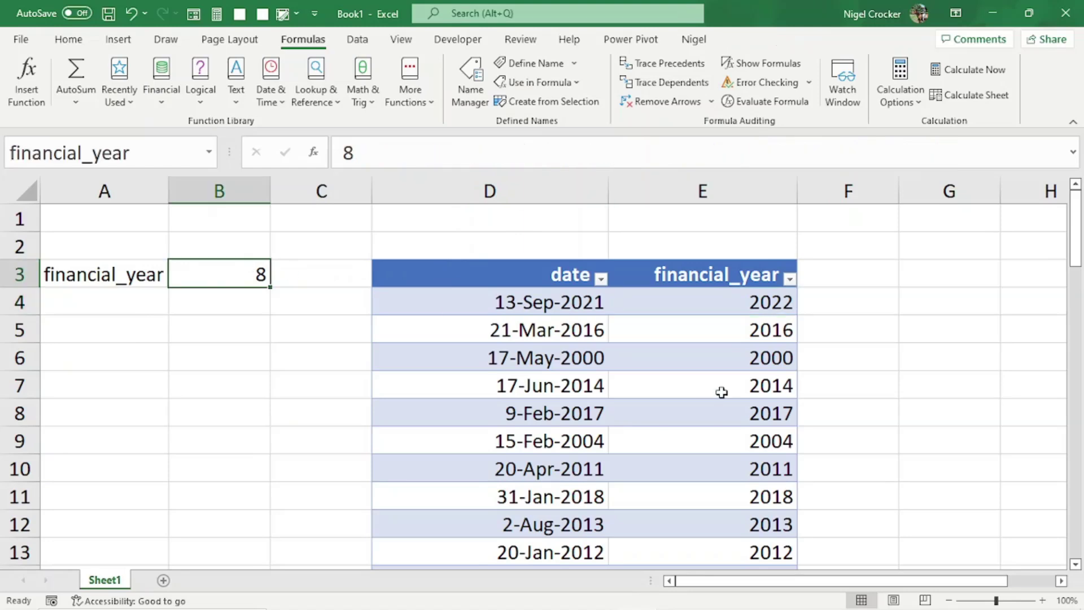
click(732, 312)
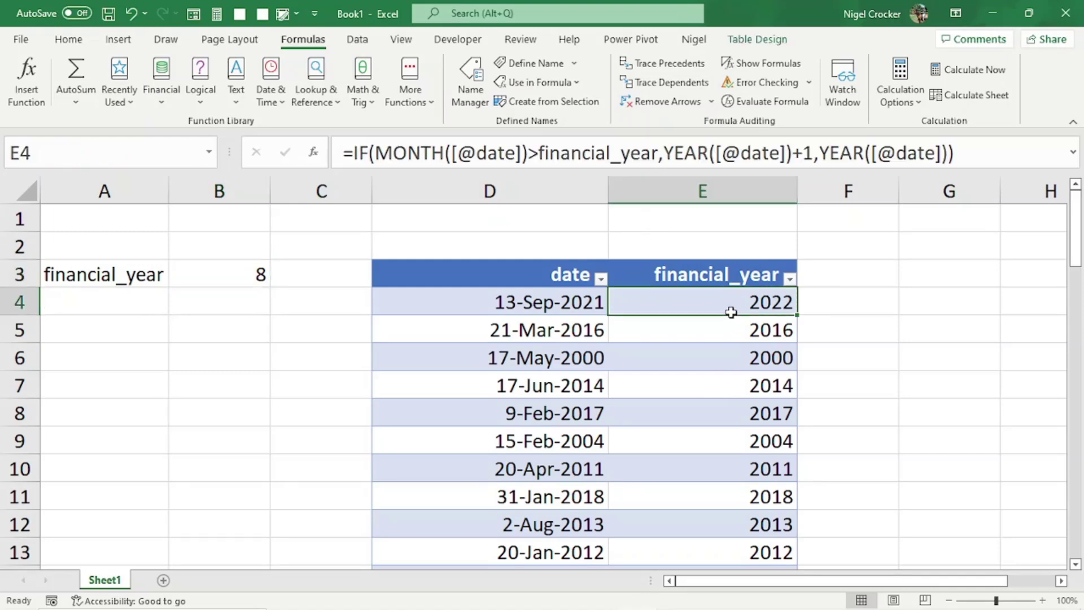